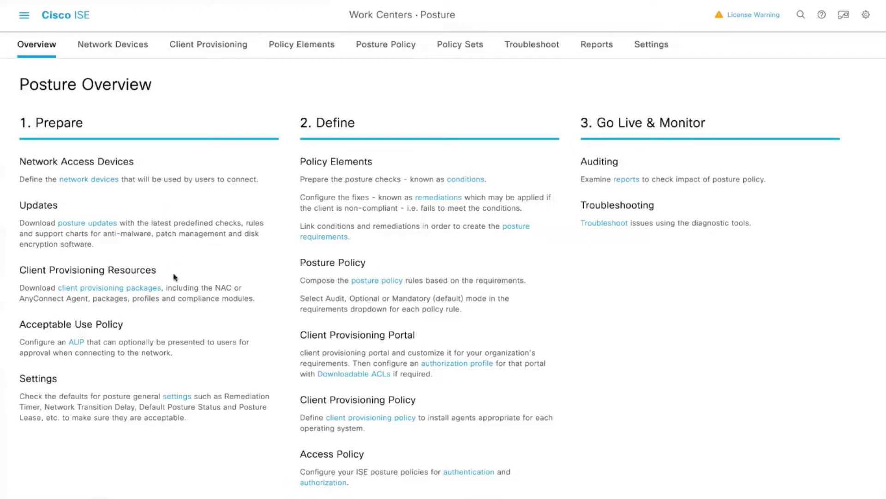
# - Set the software-update proxy to host 192.168.100.53 on port 80 and save it
pyautogui.click(187, 397)
pyautogui.click(95, 174)
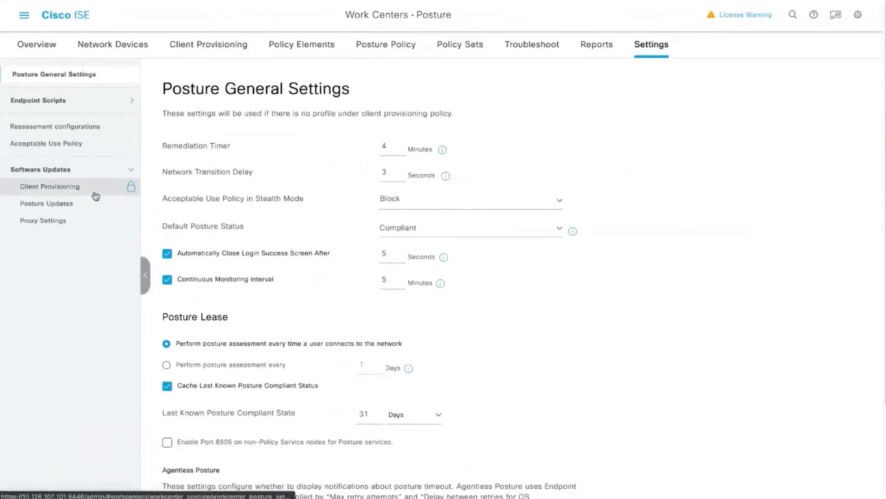
pyautogui.click(93, 220)
pyautogui.write('1')
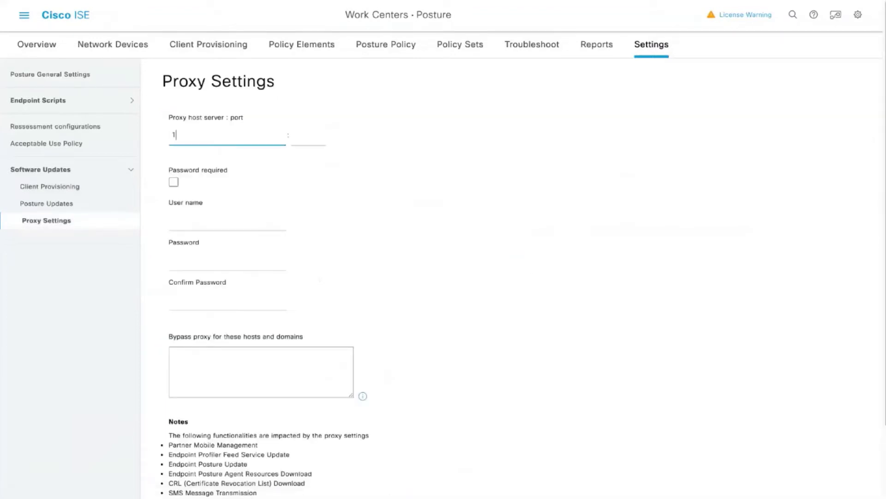
pyautogui.write('92.168.100.53')
pyautogui.press('Tab')
pyautogui.write('80')
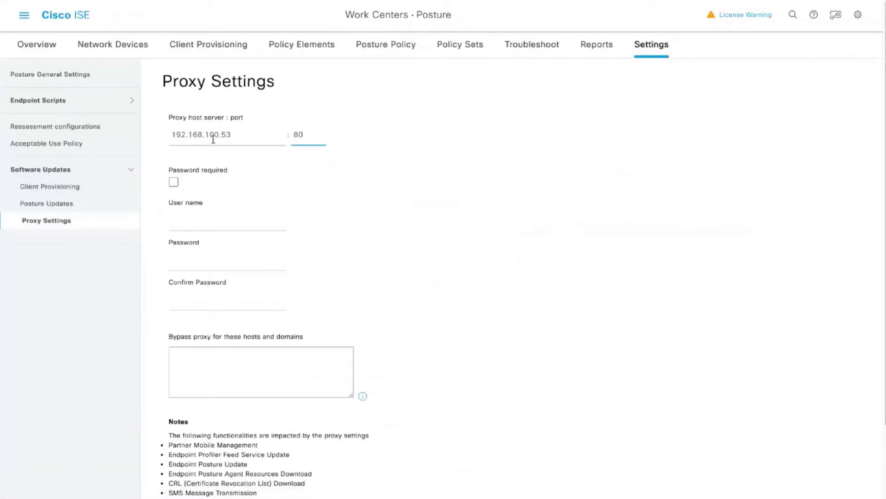
pyautogui.scroll(-2, 667, 437)
pyautogui.click(754, 490)
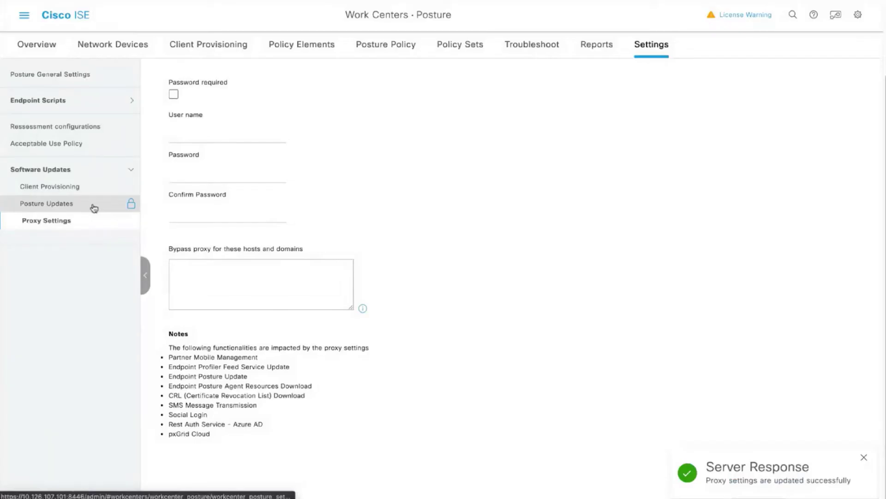
pyautogui.click(91, 206)
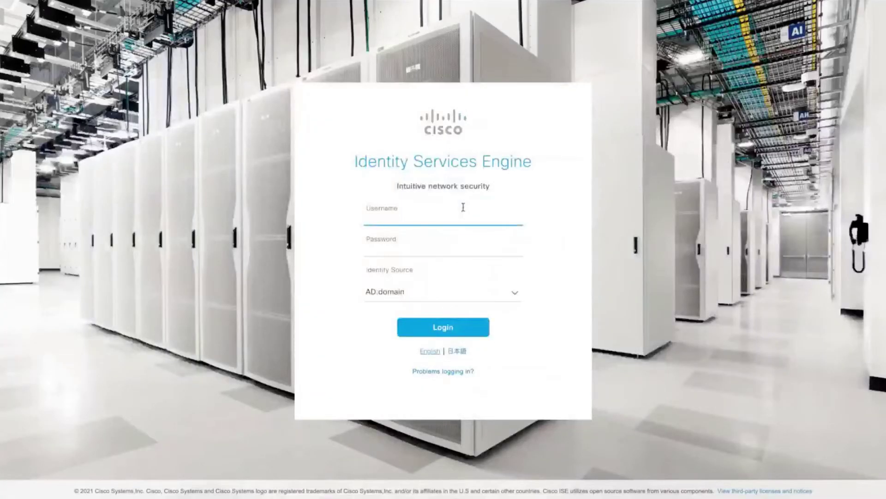
# - Run Update Now to download the latest posture updates from Cisco
pyautogui.moveTo(220, 488)
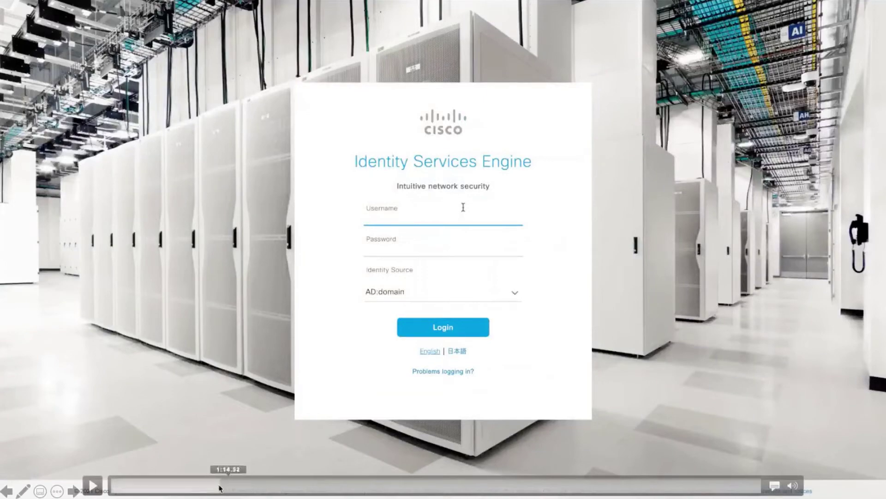
pyautogui.click(114, 485)
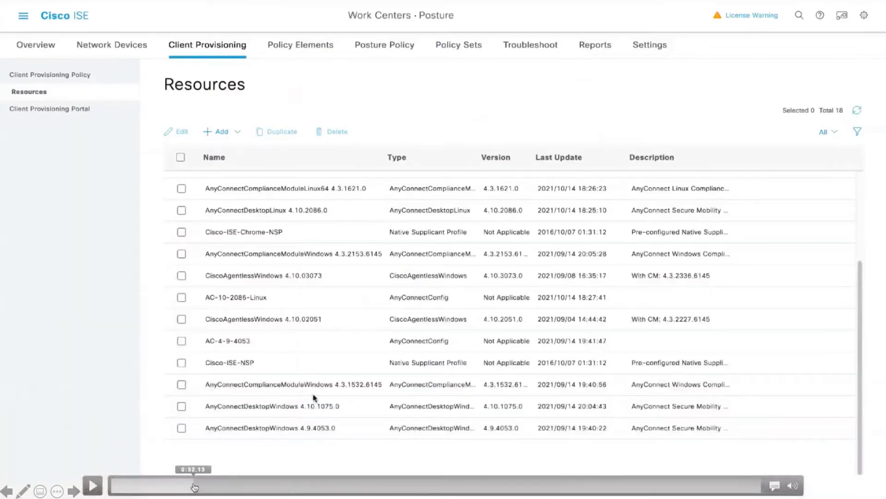
pyautogui.click(194, 488)
pyautogui.click(182, 487)
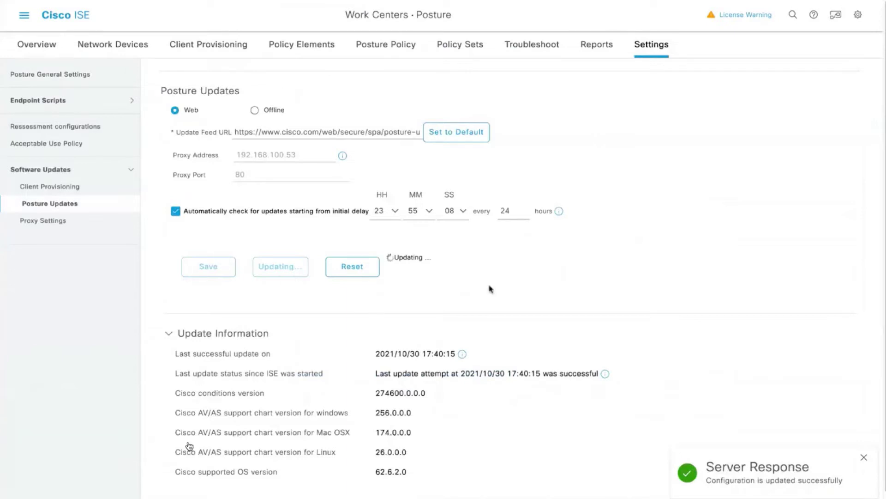
# - Review the Posture General Settings page, then bring up the main navigation menu
pyautogui.click(51, 75)
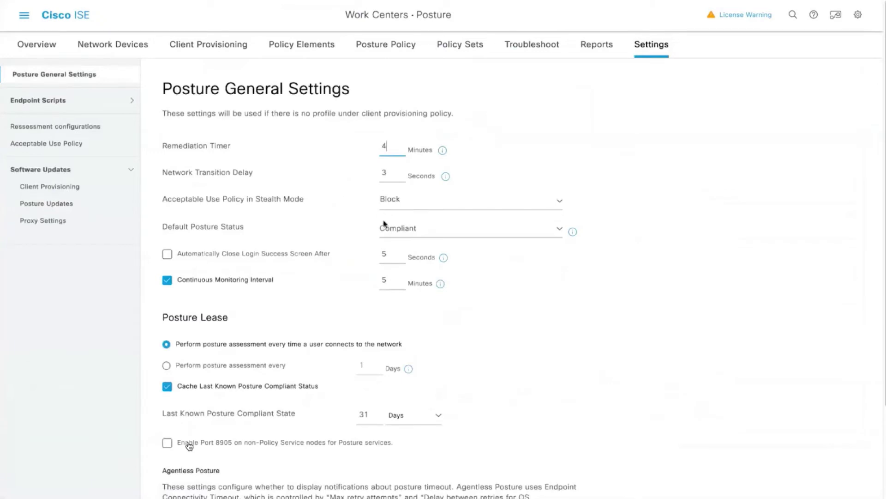
pyautogui.scroll(-3, 376, 287)
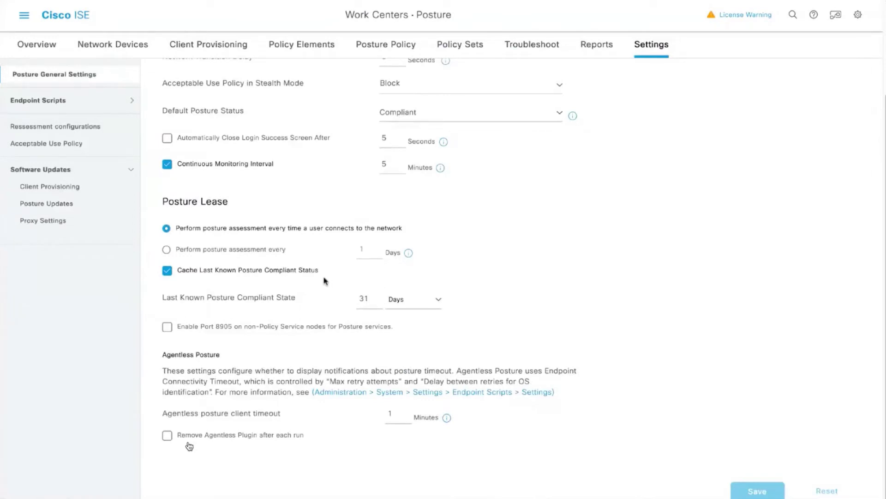
pyautogui.press('super+slash')
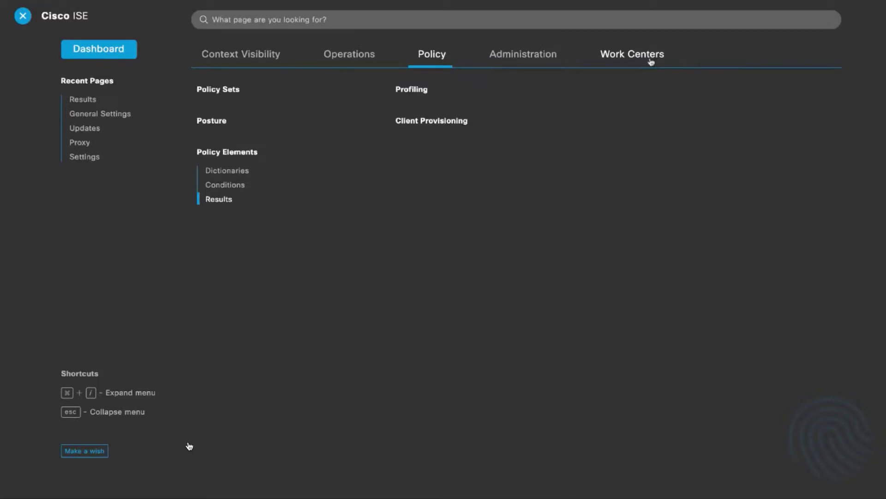
# - Go to Work Centers > Posture > Client Provisioning and list its Resources
pyautogui.click(651, 60)
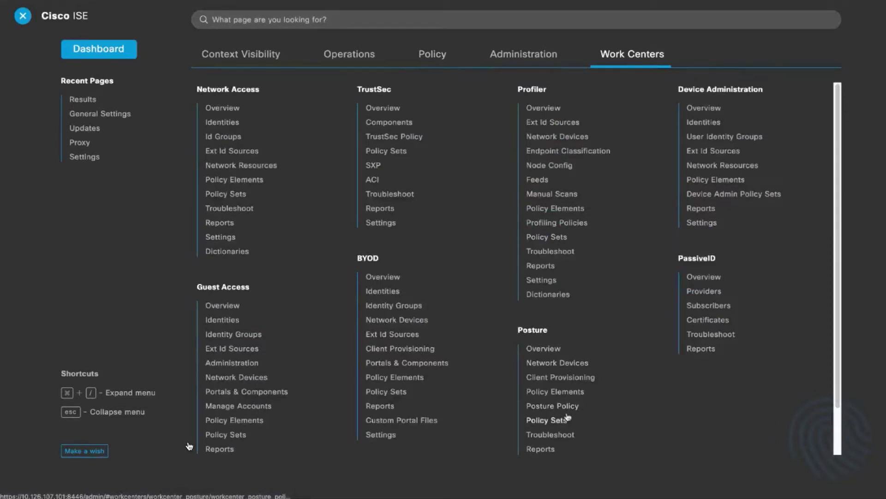
pyautogui.click(561, 379)
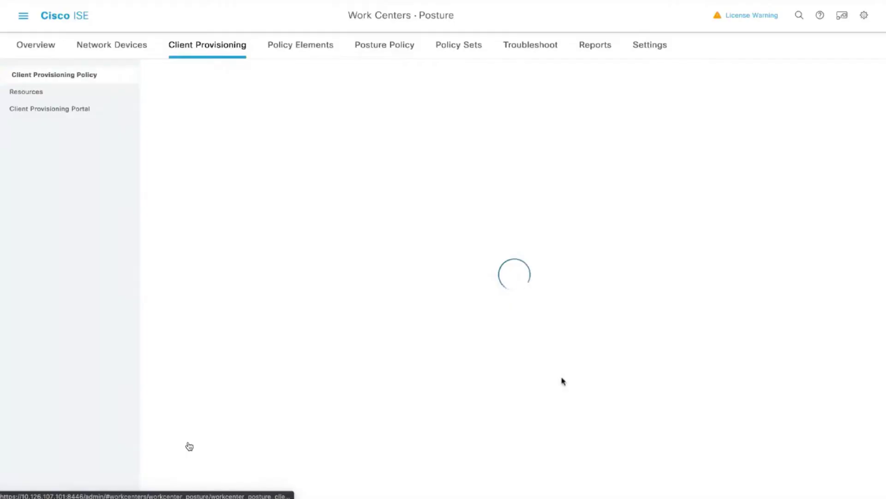
pyautogui.click(73, 90)
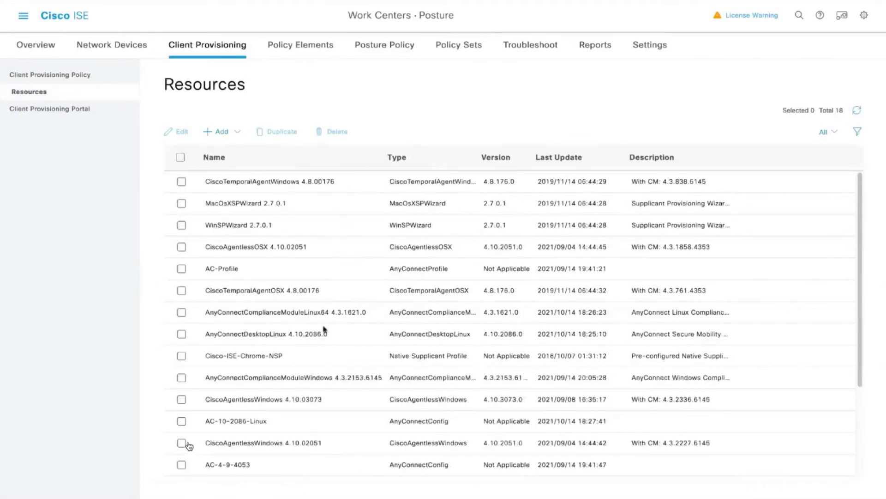
pyautogui.scroll(-3, 321, 341)
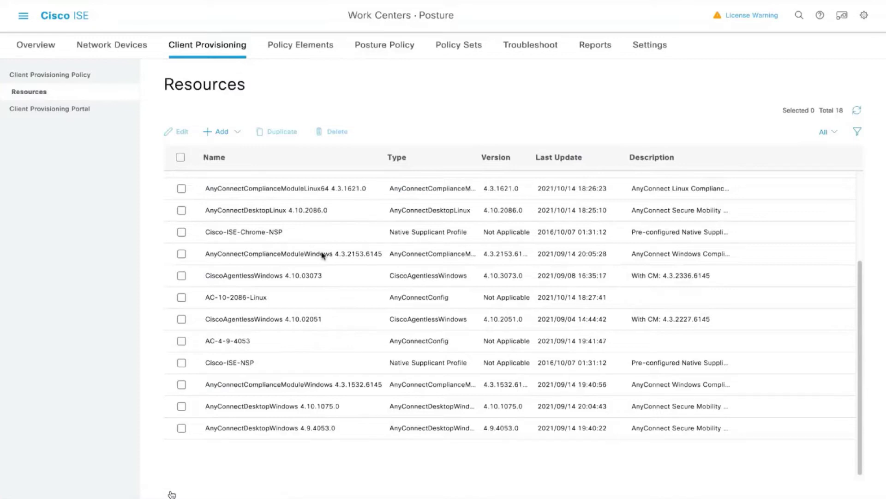
# - Start a new AnyConnect Posture Profile named AnyConnect-Profile-windows
pyautogui.click(234, 135)
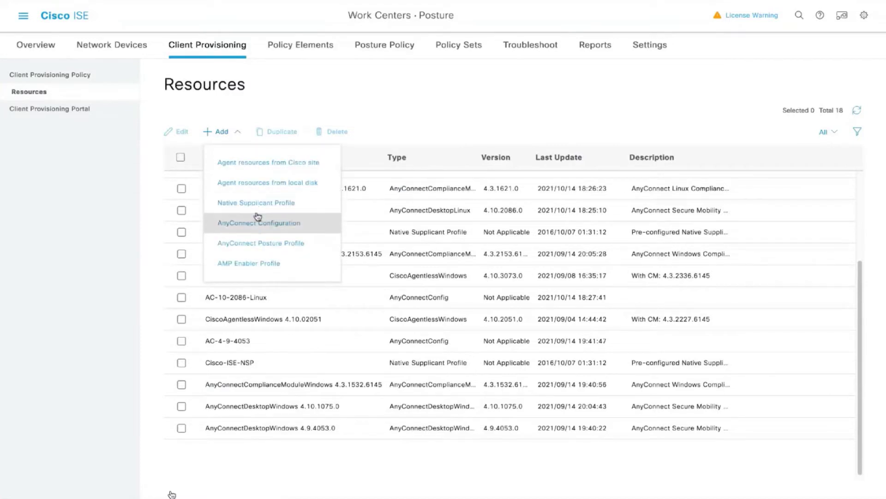
pyautogui.click(263, 241)
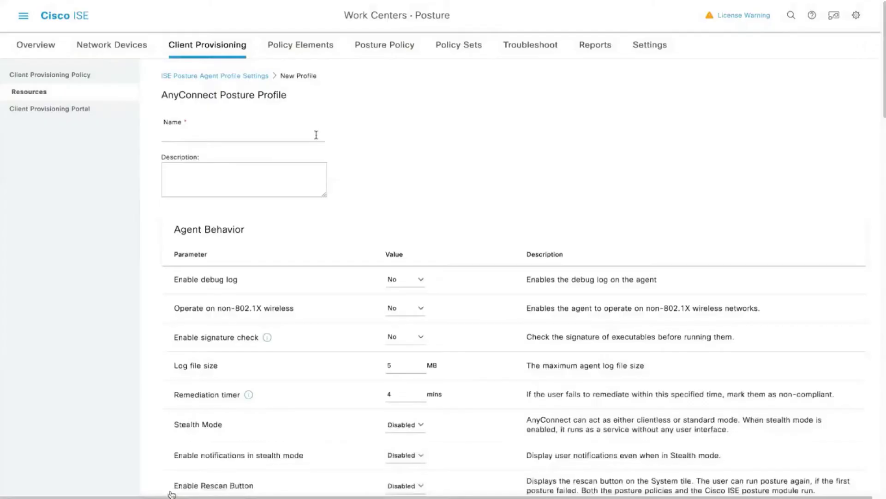
pyautogui.click(257, 134)
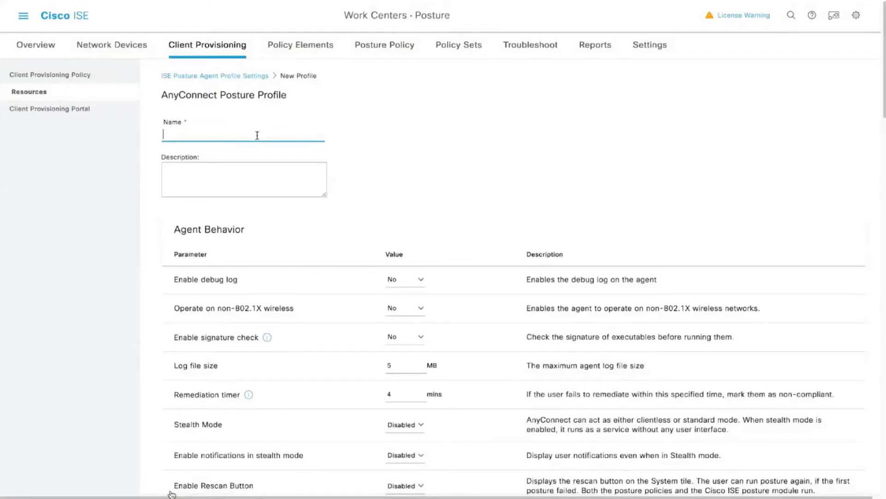
pyautogui.write('AnyConnect-Profile-windows')
pyautogui.scroll(-4, 399, 251)
pyautogui.scroll(-15, 399, 251)
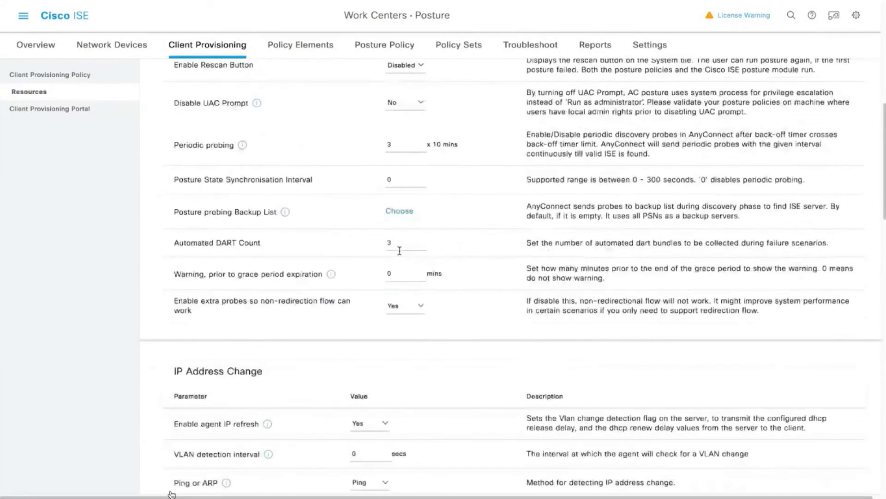
pyautogui.scroll(-4, 400, 251)
pyautogui.scroll(-1, 400, 254)
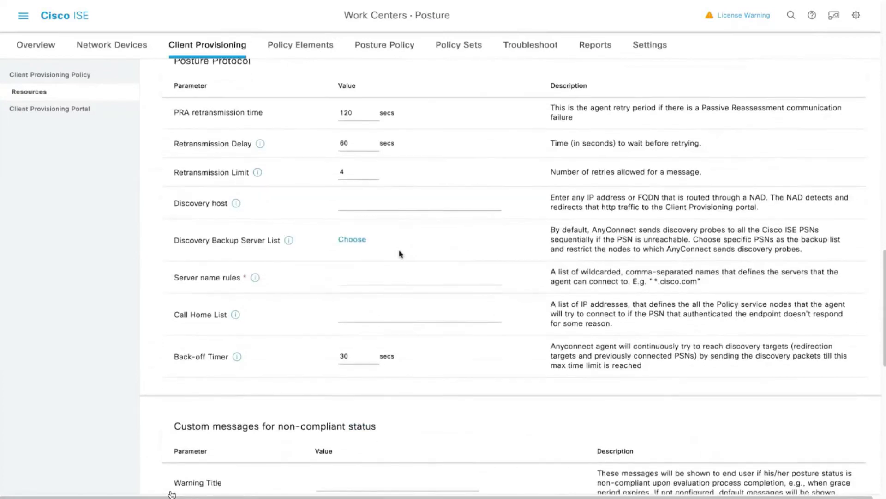
# - Set the profile's server name rules to * and save it
pyautogui.click(374, 271)
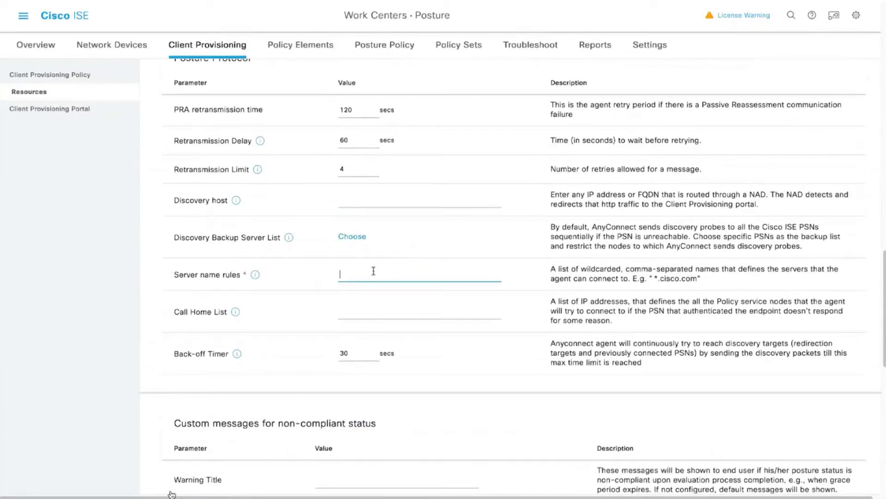
pyautogui.write('*')
pyautogui.scroll(-10, 171, 494)
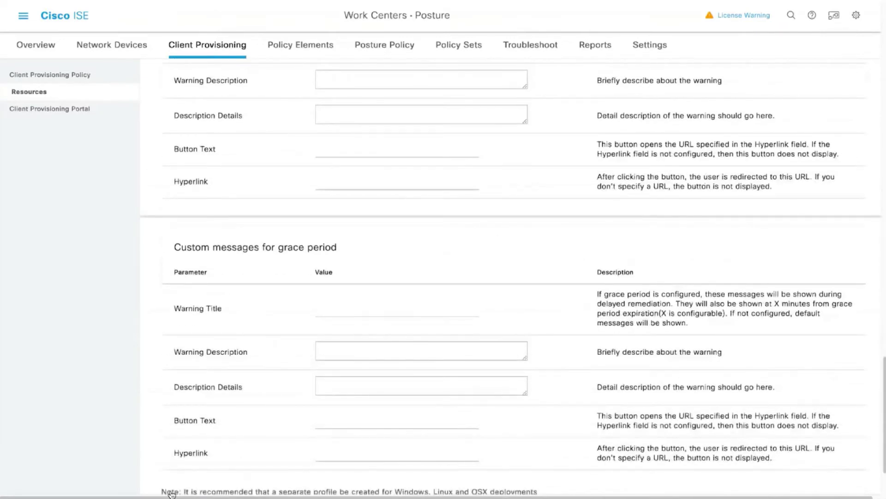
pyautogui.scroll(-2, 172, 494)
pyautogui.click(836, 458)
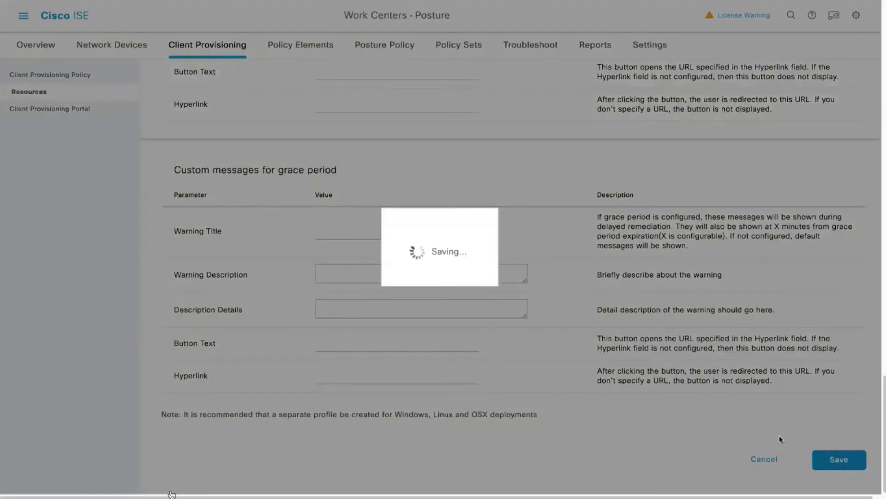
pyautogui.click(229, 138)
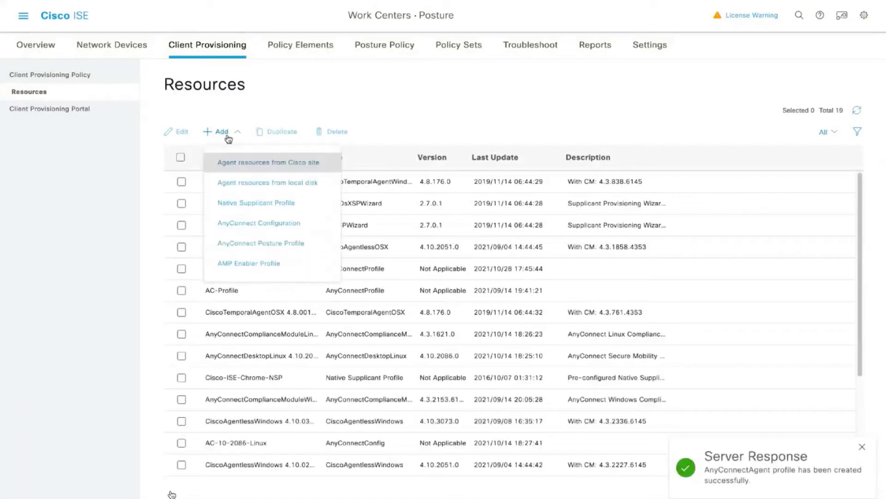
# - Start an AnyConnect Configuration for the Windows 4.10.1075 package, named AnyConnectDesktop-4-10
pyautogui.click(252, 228)
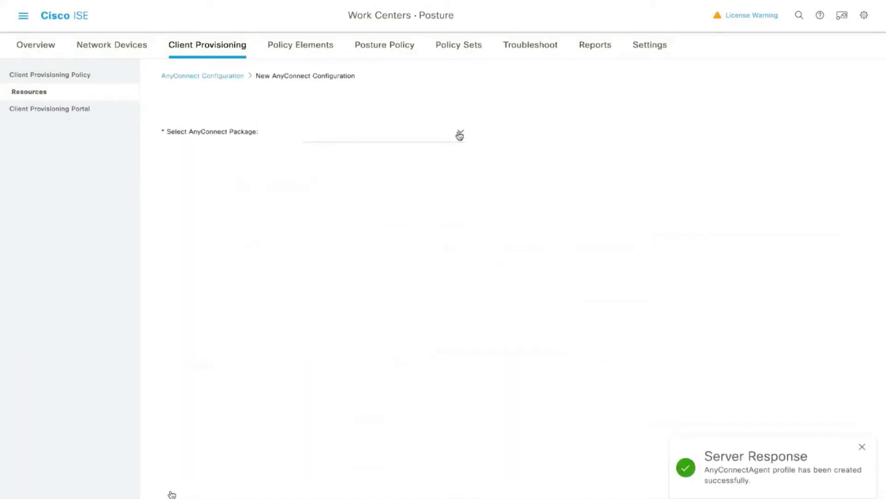
pyautogui.click(459, 135)
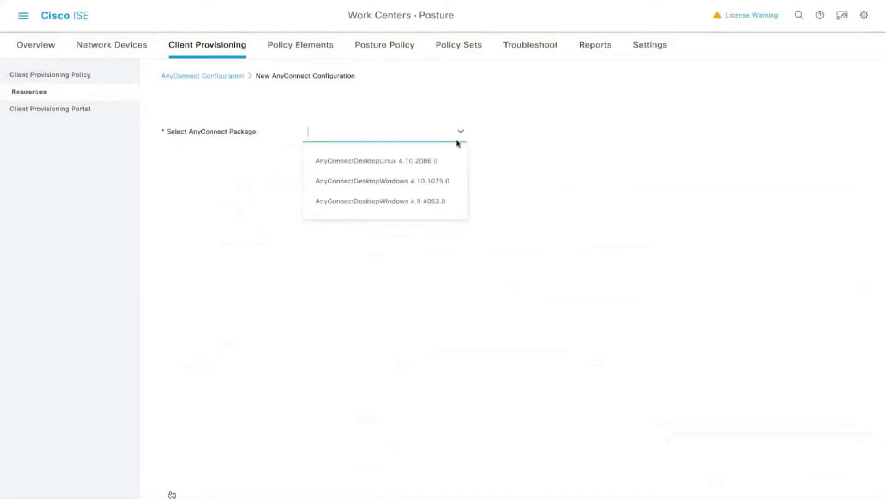
pyautogui.click(452, 180)
pyautogui.tripleClick(417, 160)
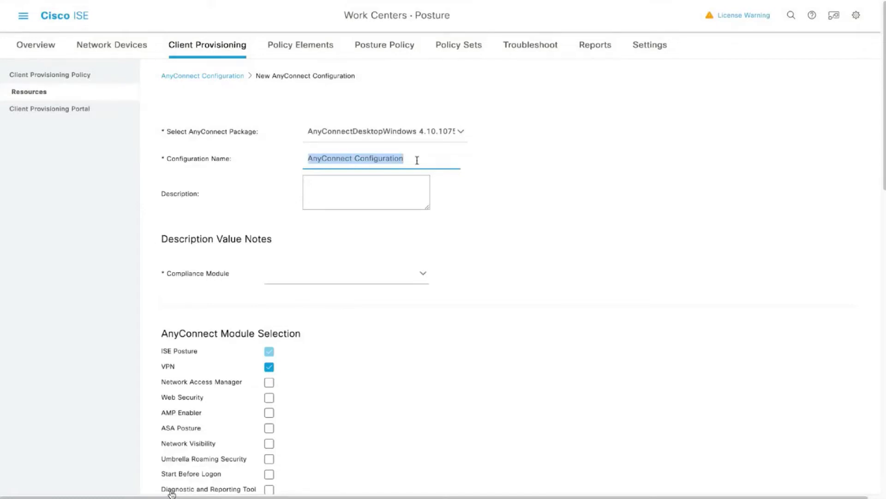
pyautogui.write('AnyConnectDesktop-4-10')
# - Use compliance module 4.3.1532.6145, include DART, and set posture profile AnyConnect-Profile-windows
pyautogui.click(421, 273)
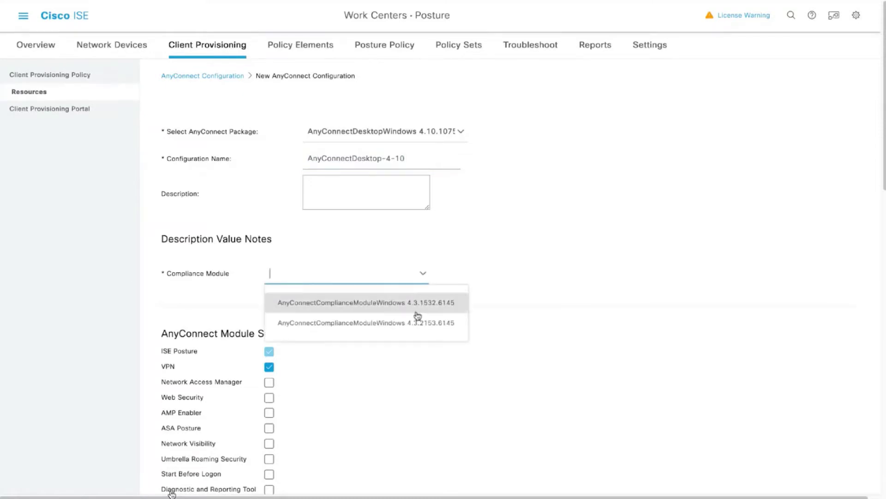
pyautogui.click(416, 305)
pyautogui.scroll(-5, 359, 347)
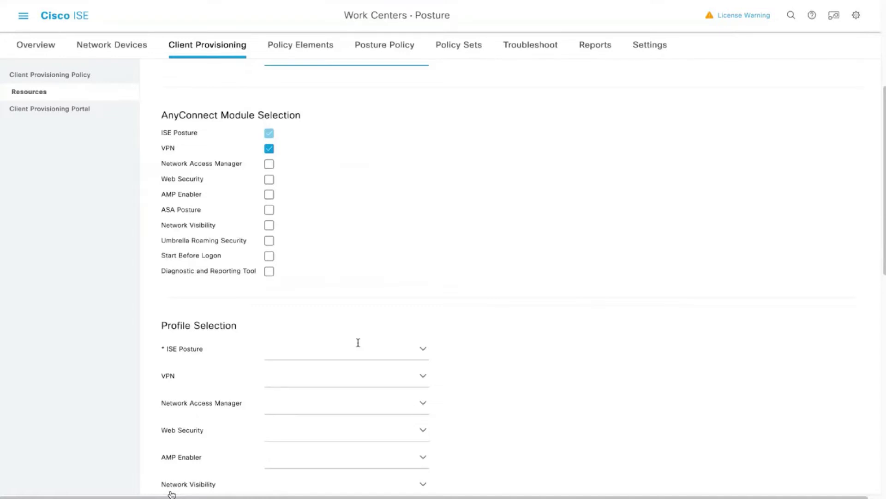
pyautogui.click(273, 278)
pyautogui.click(271, 275)
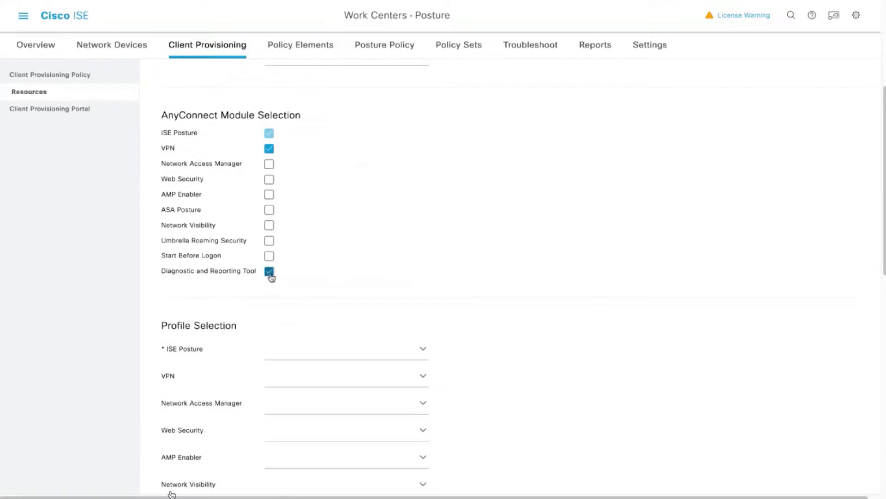
pyautogui.click(423, 353)
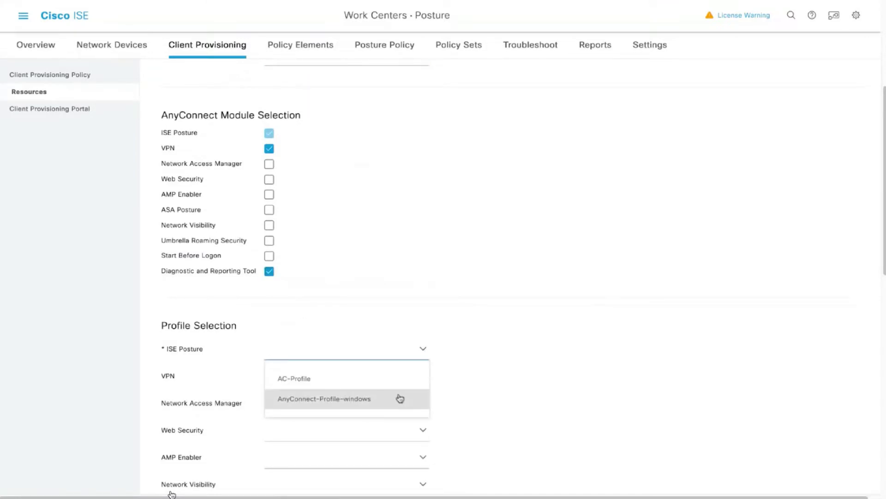
pyautogui.click(399, 394)
# - Submit the AnyConnectDesktop-4-10 configuration and go to Client Provisioning Policy
pyautogui.scroll(-6, 567, 327)
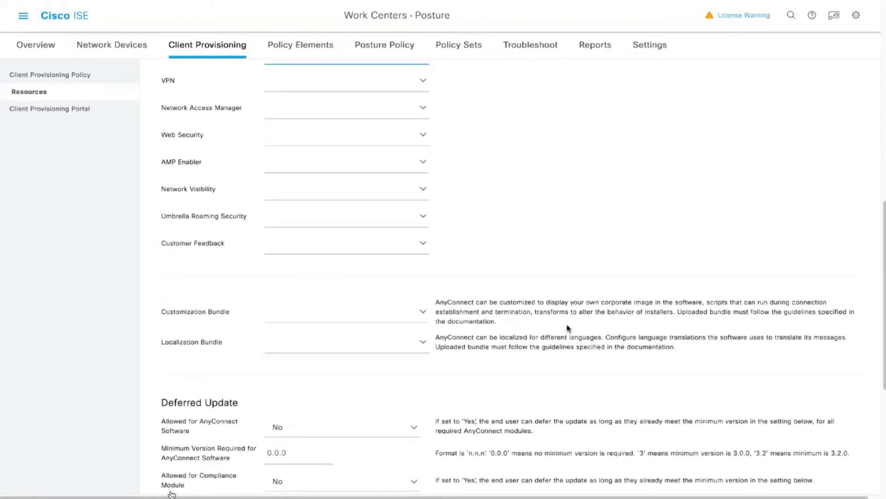
pyautogui.scroll(-1, 568, 328)
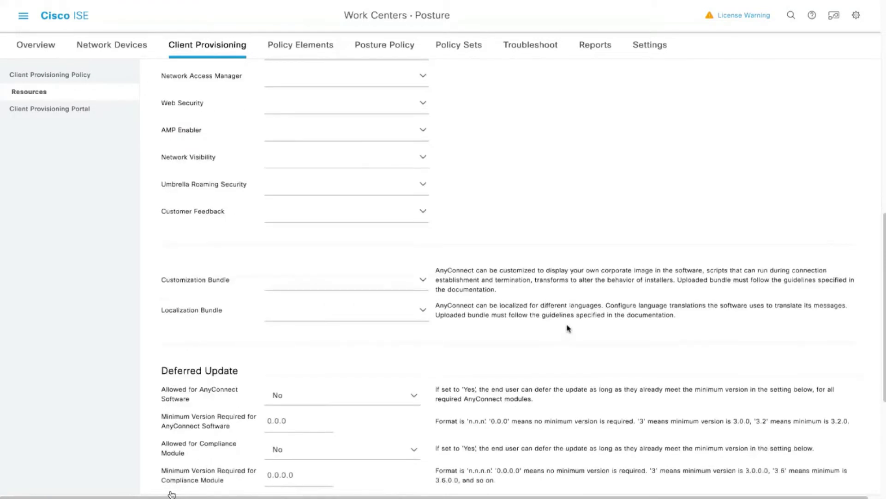
pyautogui.scroll(-5, 568, 328)
pyautogui.click(760, 483)
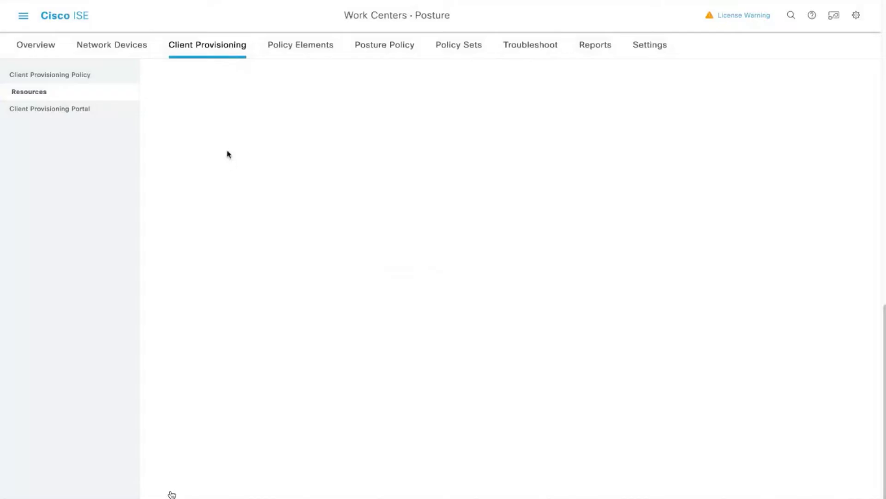
pyautogui.click(81, 75)
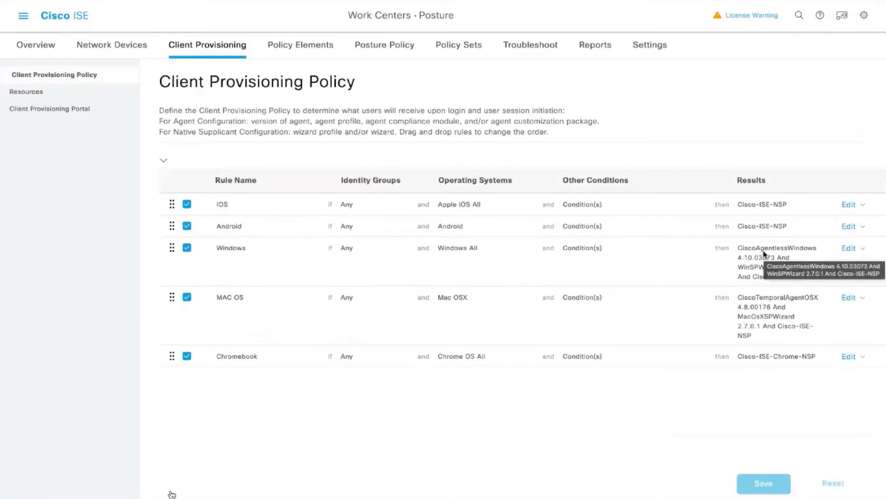
# - Set the Windows provisioning rule's agent configuration to AnyConnectDesktop-4-10 and save the policy
pyautogui.click(764, 253)
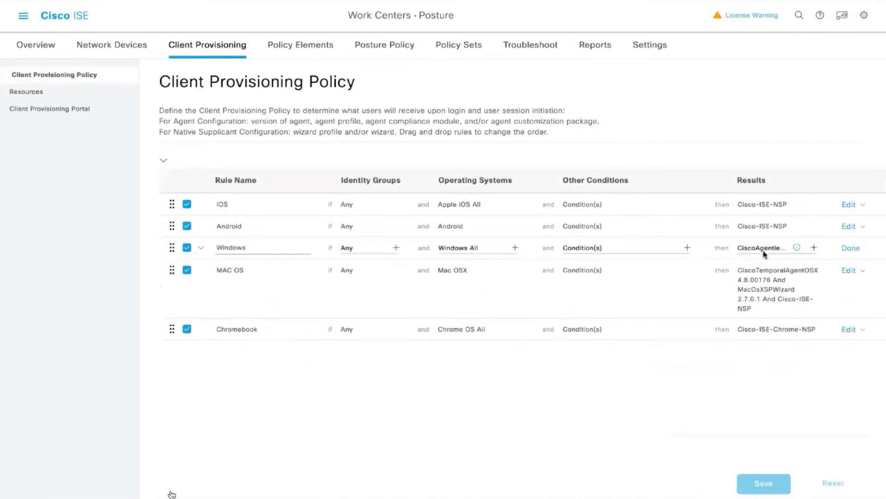
pyautogui.click(806, 248)
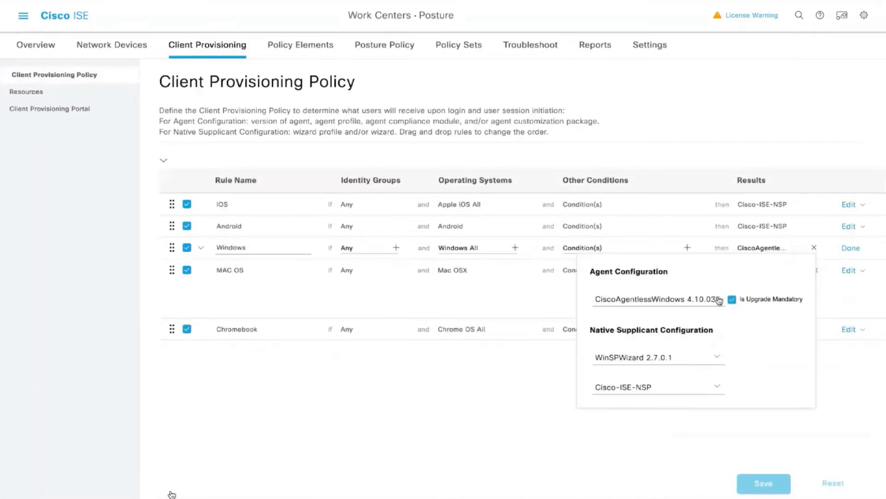
pyautogui.click(718, 298)
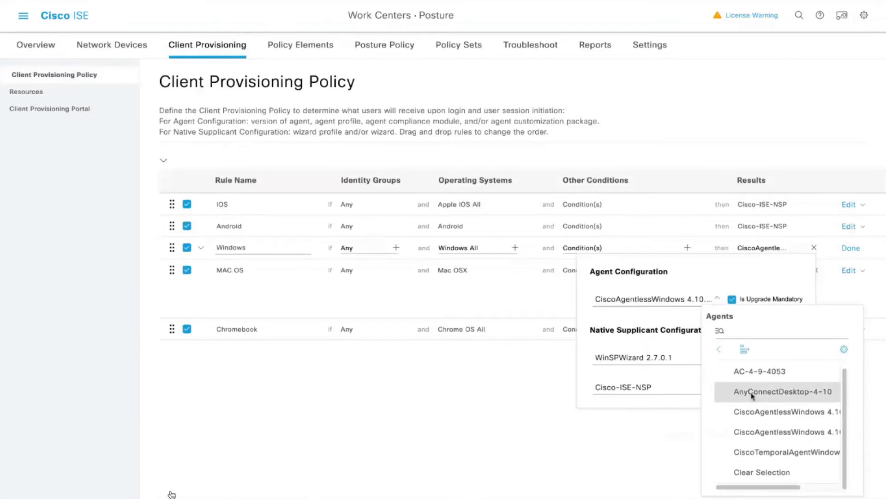
pyautogui.click(752, 392)
pyautogui.click(694, 432)
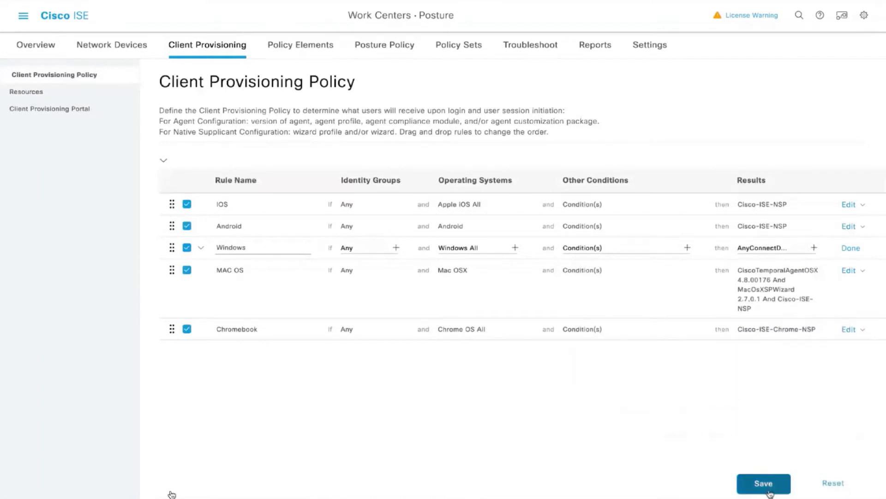
pyautogui.click(763, 483)
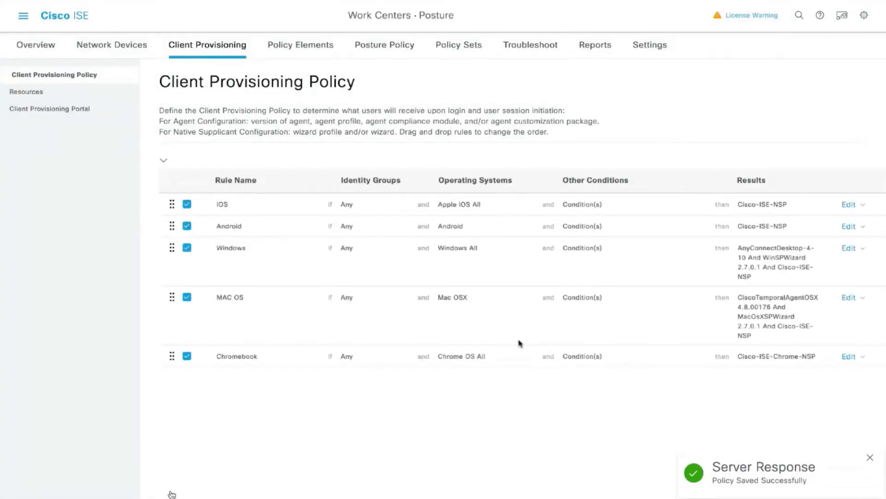
pyautogui.click(405, 49)
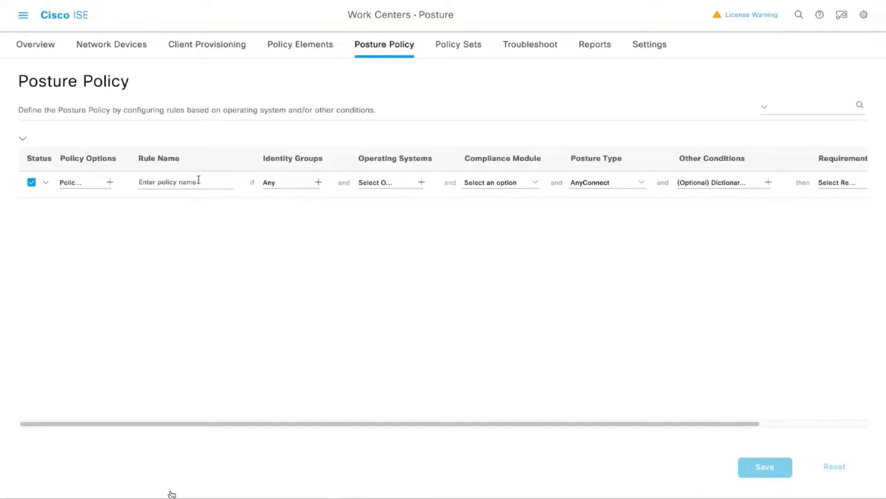
# - Name the rule Corporate-posture-Compliance-AC, targeting Windows All with compliance module 4.x or later
pyautogui.click(199, 181)
pyautogui.write('te-posture-Compliance-AC')
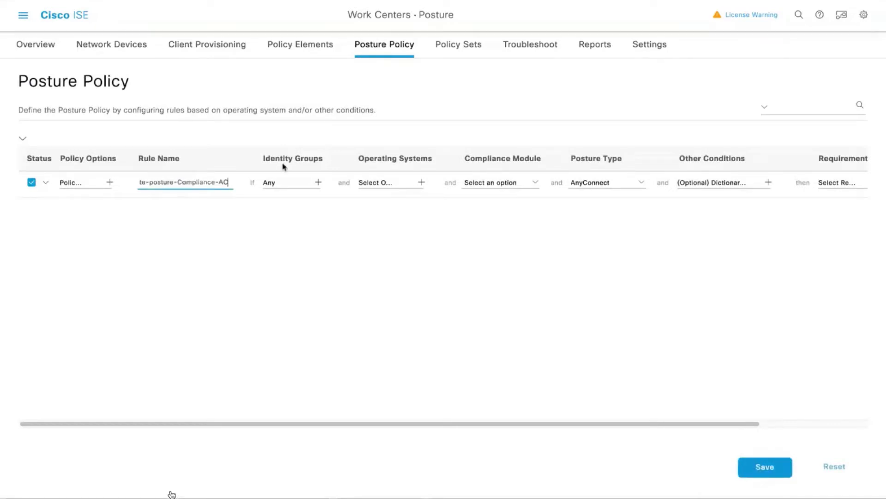
pyautogui.click(422, 182)
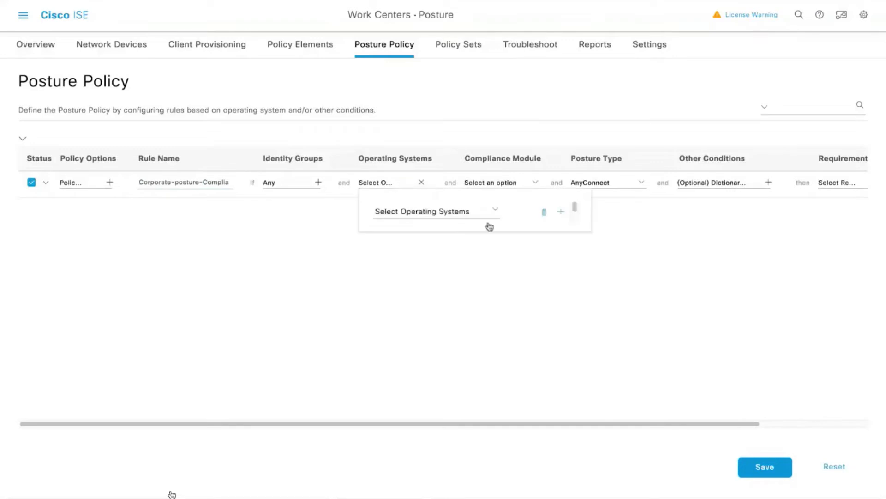
pyautogui.click(498, 212)
pyautogui.click(543, 334)
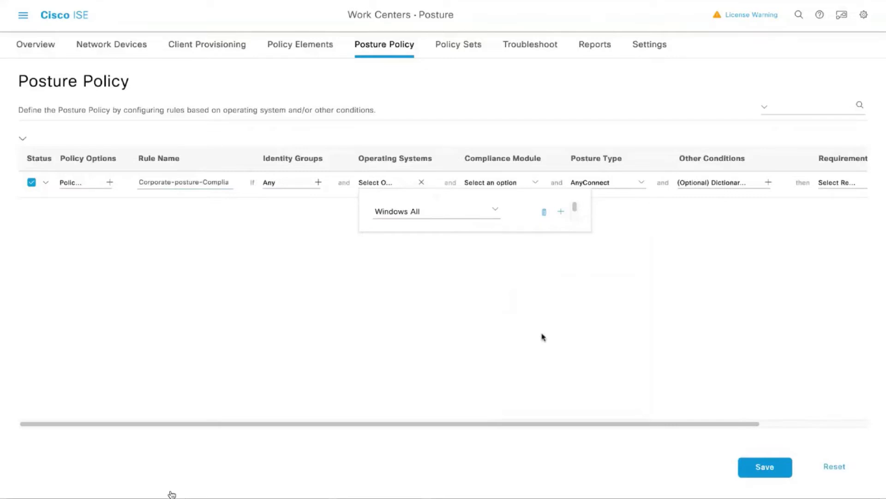
pyautogui.click(543, 337)
pyautogui.click(535, 183)
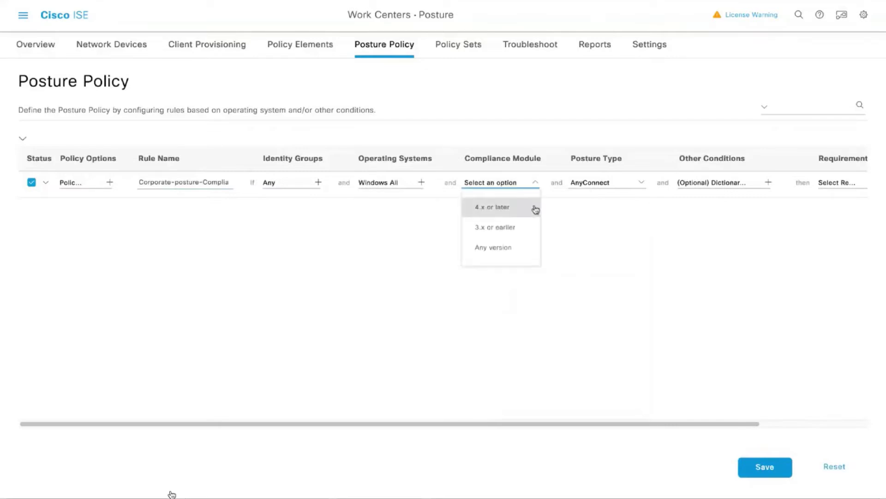
pyautogui.click(536, 209)
pyautogui.moveTo(733, 423); pyautogui.dragTo(877, 394)
pyautogui.click(763, 183)
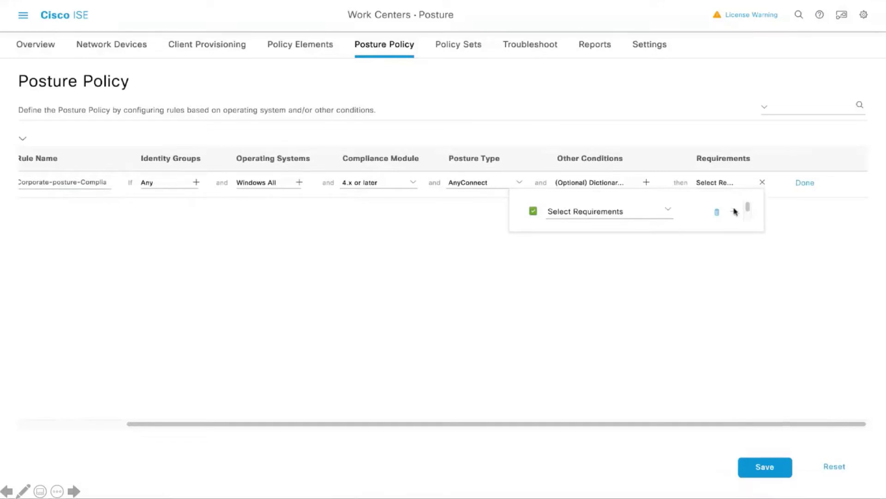
# - Require Any_AM_Installation_Win, Any_AM_Definition_Win and Default_Firewall_Requirement in the first three rows
pyautogui.click(673, 213)
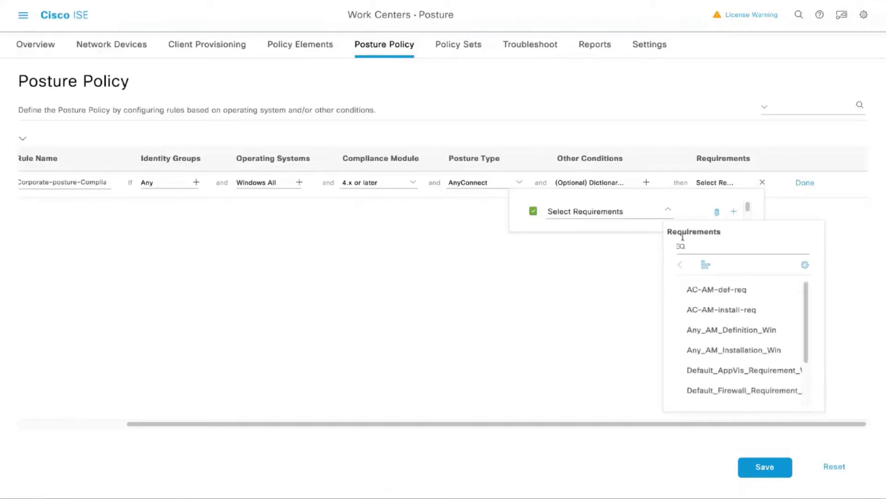
pyautogui.click(728, 352)
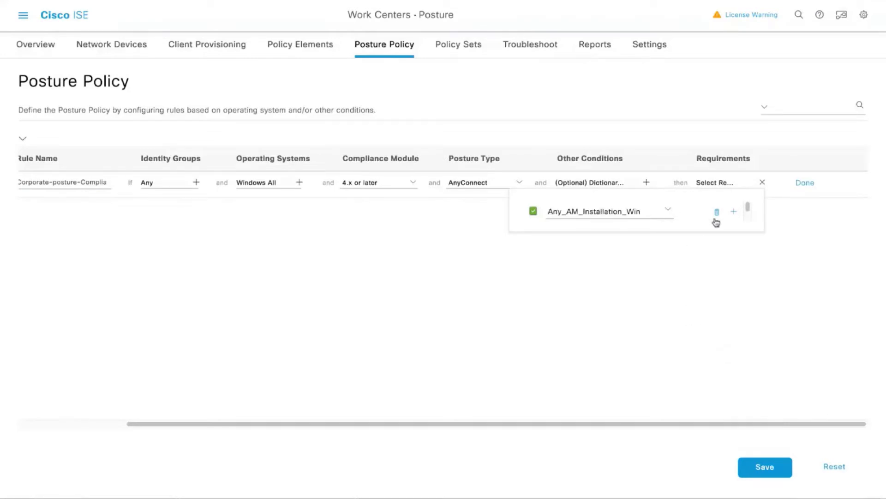
pyautogui.click(734, 211)
pyautogui.click(673, 241)
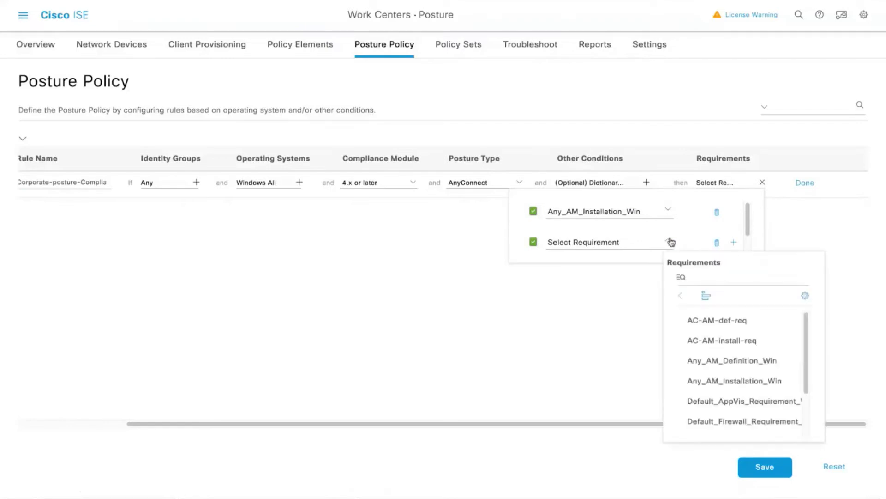
pyautogui.click(721, 360)
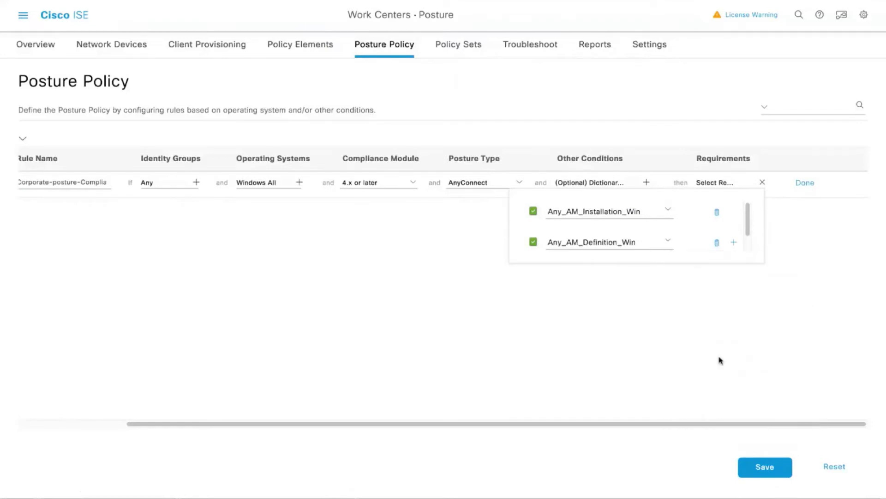
pyautogui.click(734, 242)
pyautogui.click(669, 273)
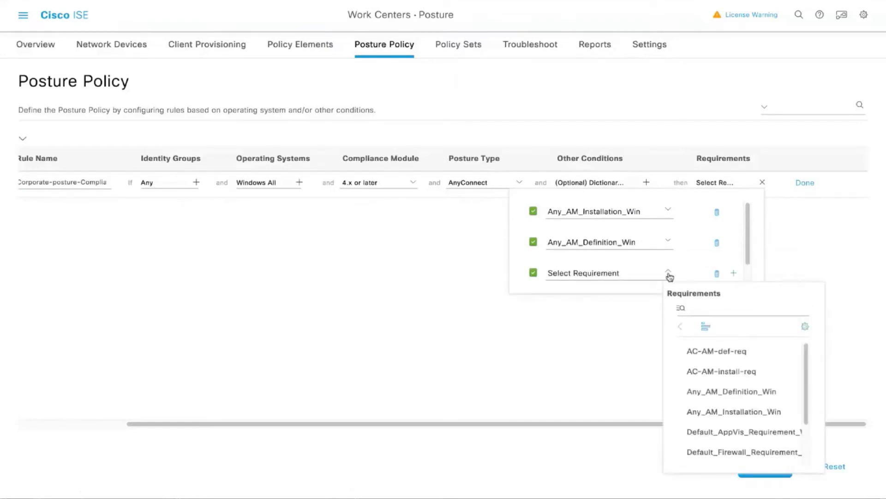
pyautogui.scroll(-1, 718, 388)
pyautogui.scroll(-1, 718, 387)
pyautogui.click(717, 389)
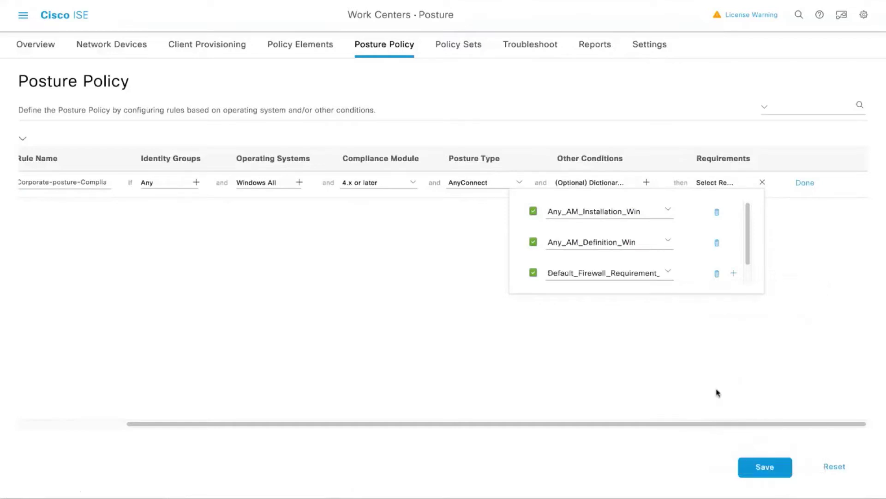
# - Add USB_Block and Default_AppVis as the fourth and fifth requirements
pyautogui.click(732, 274)
pyautogui.click(670, 305)
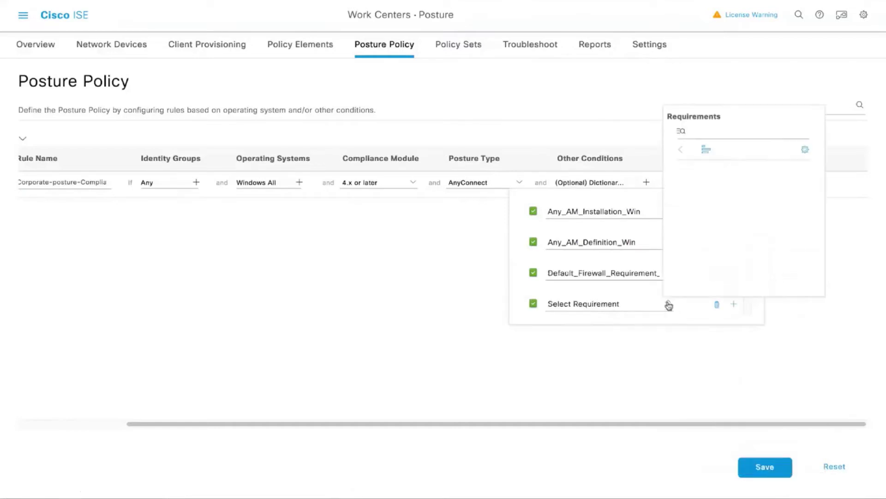
pyautogui.scroll(-2, 720, 259)
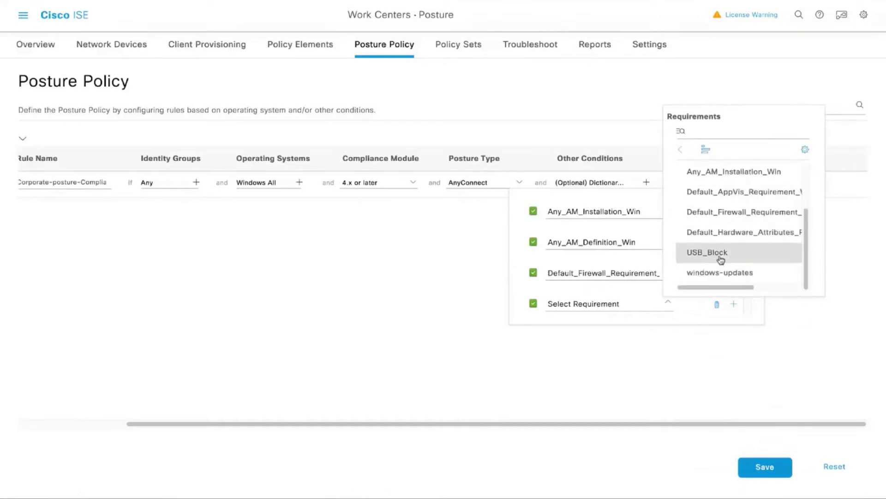
pyautogui.click(721, 253)
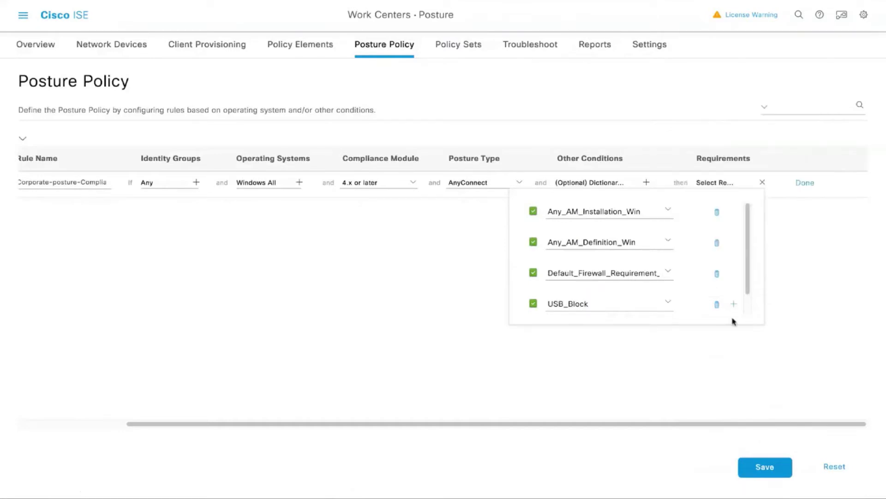
pyautogui.click(733, 306)
pyautogui.click(670, 334)
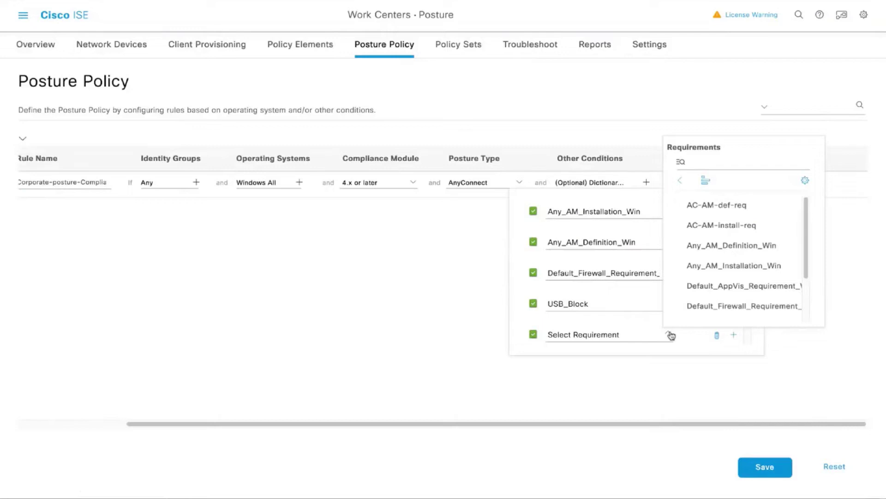
pyautogui.click(710, 287)
# - Add Default_Hardware_Attributes as the sixth requirement and finish editing the rule
pyautogui.click(733, 334)
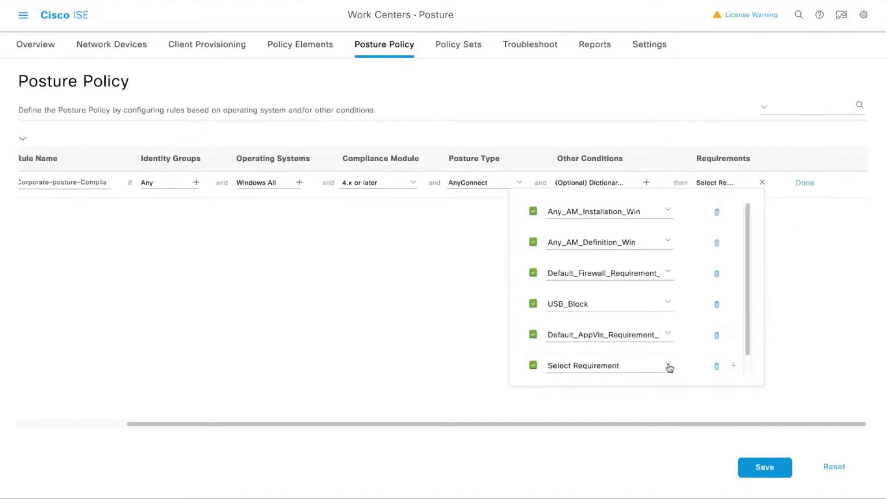
pyautogui.click(669, 366)
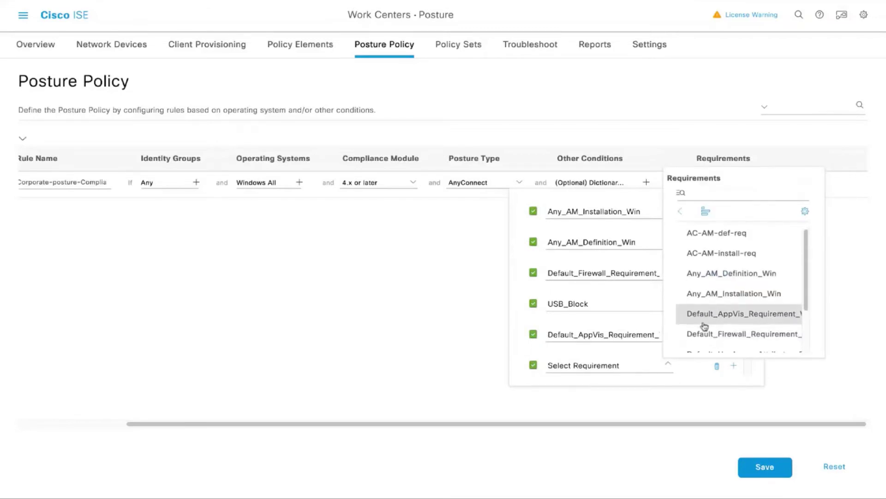
pyautogui.scroll(-1, 703, 327)
pyautogui.scroll(-3, 703, 328)
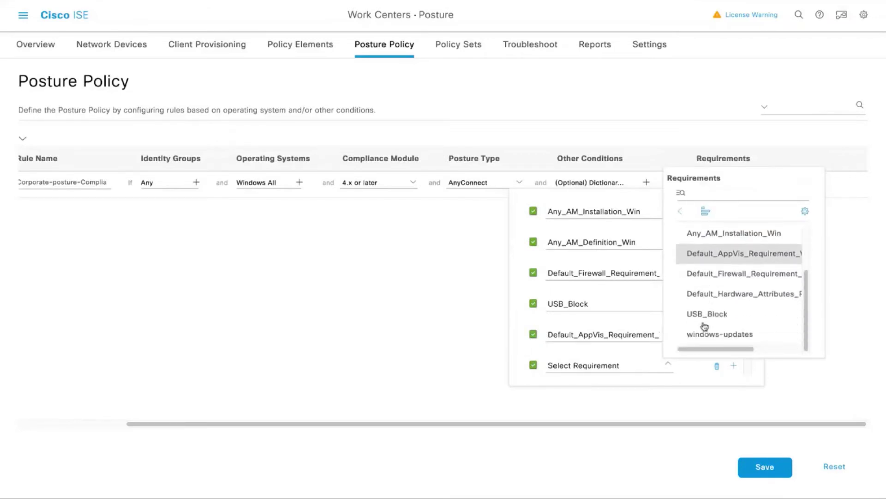
pyautogui.click(710, 299)
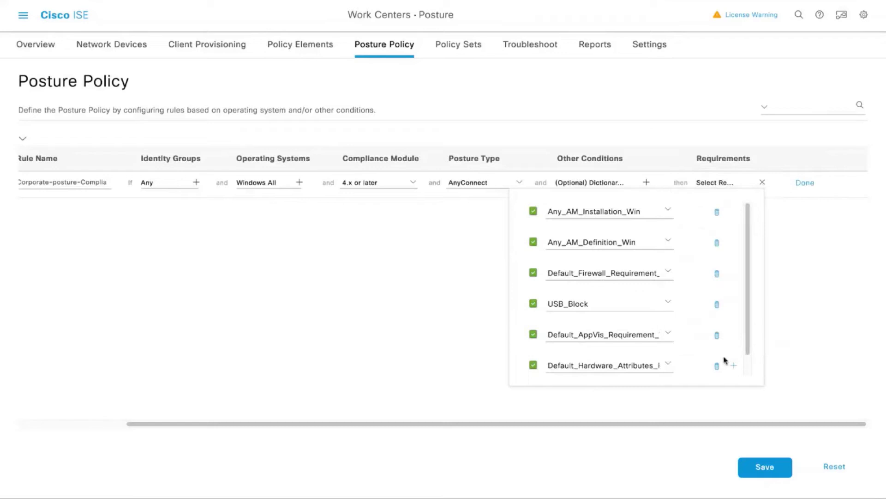
pyautogui.click(748, 409)
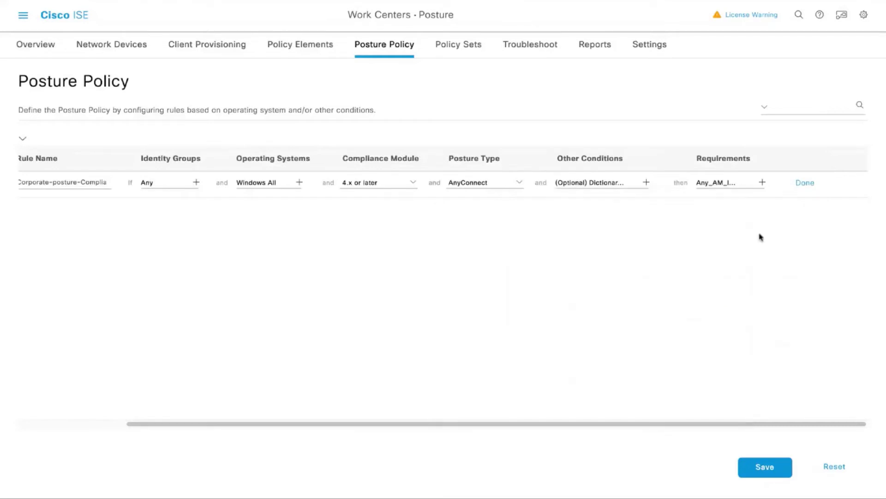
pyautogui.click(805, 183)
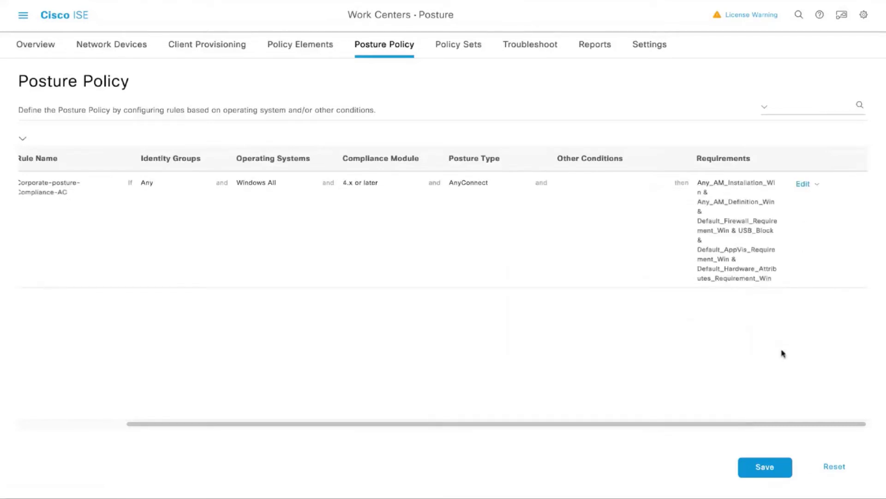
# - Save the posture policy, review the Mandatory/Optional/Audit requirement options, then show the Policy navigation
pyautogui.click(762, 463)
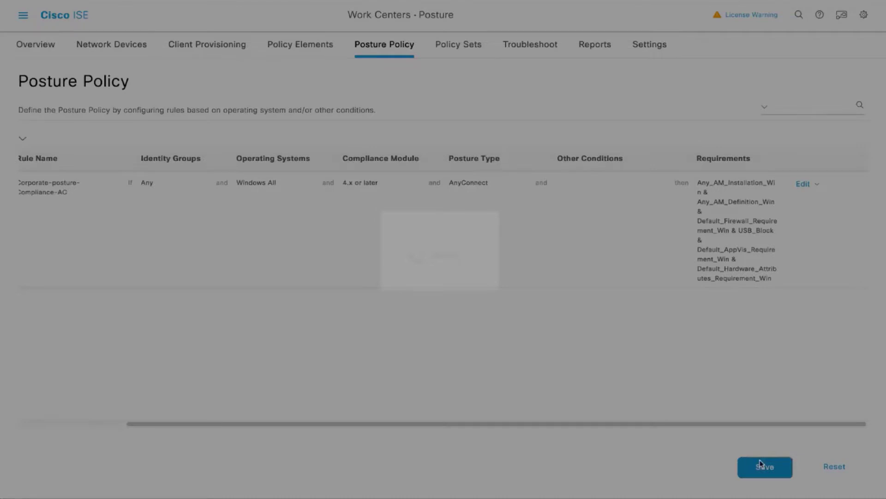
pyautogui.click(804, 183)
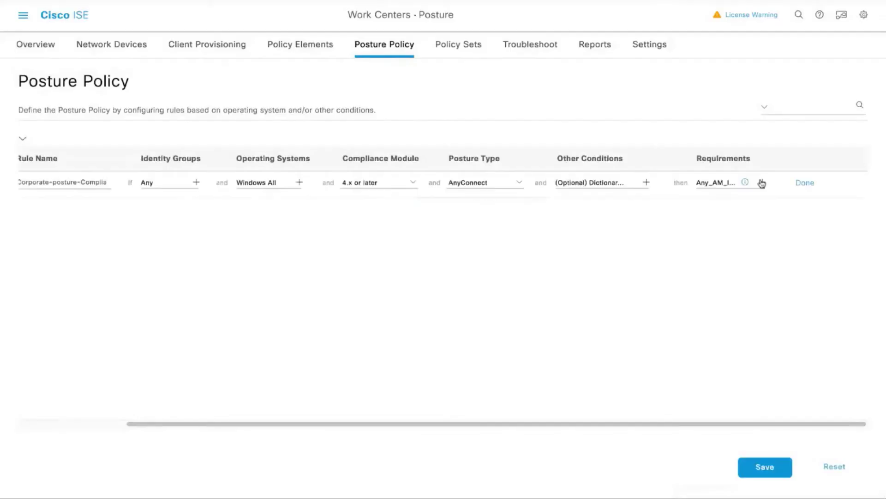
pyautogui.click(760, 182)
pyautogui.click(535, 242)
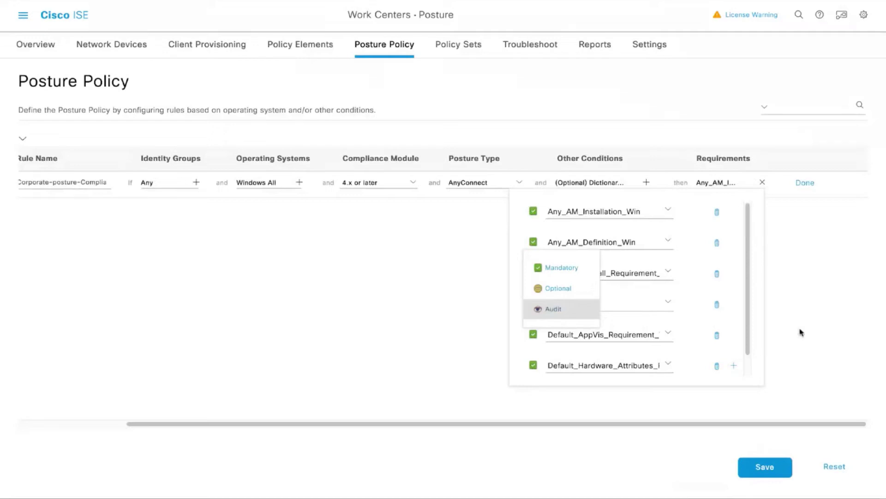
pyautogui.click(791, 400)
pyautogui.press('super+slash')
pyautogui.click(424, 66)
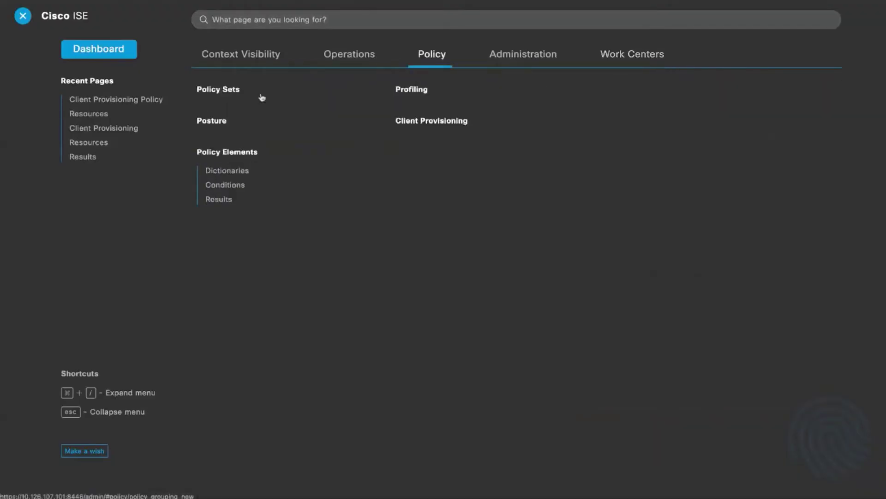
# - Open Policy Sets from the Policy navigation menu
pyautogui.click(227, 93)
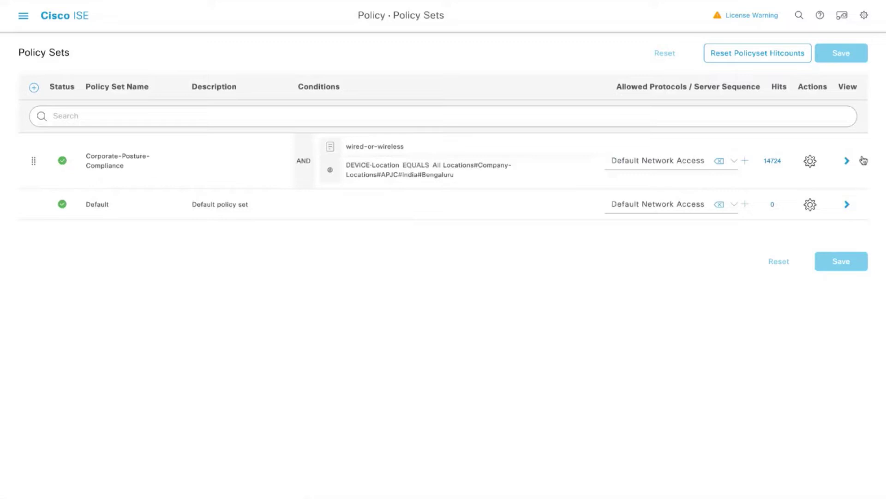
# - In Corporate-Posture-Compliance, give the Non-Compliant-Access authorization rule the restricted-access profile
pyautogui.click(849, 161)
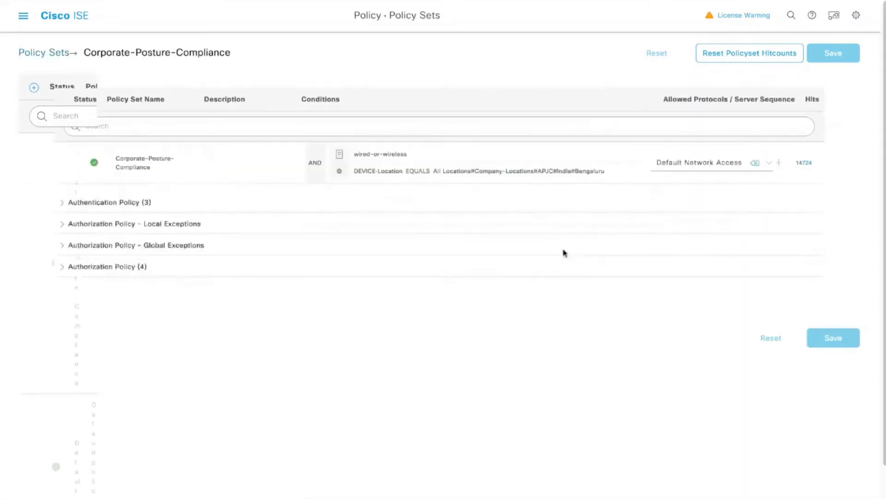
pyautogui.click(110, 205)
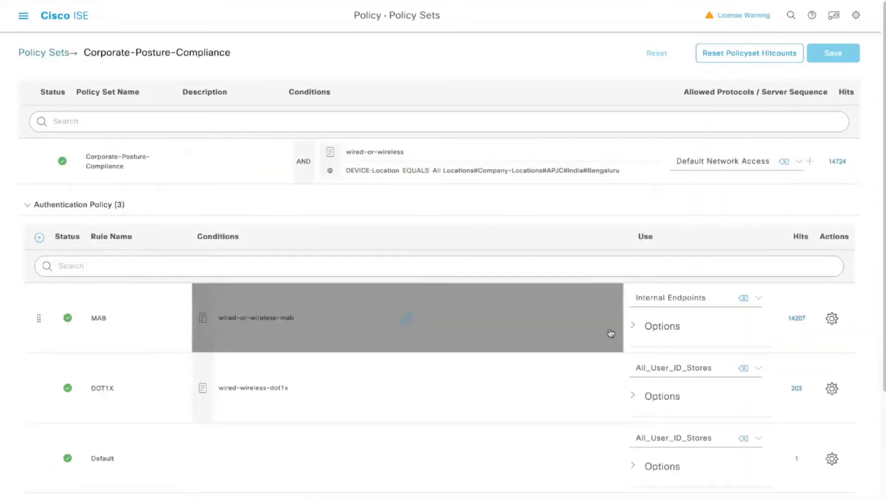
pyautogui.scroll(-1, 665, 334)
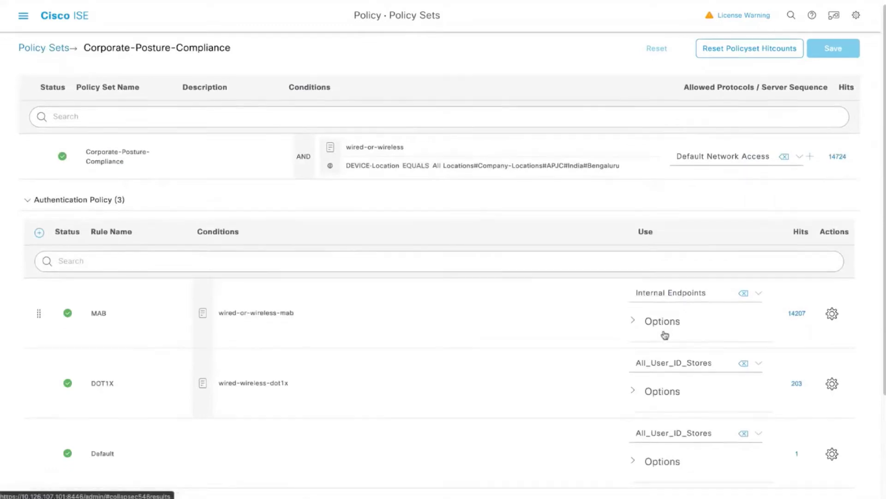
pyautogui.scroll(-2, 665, 334)
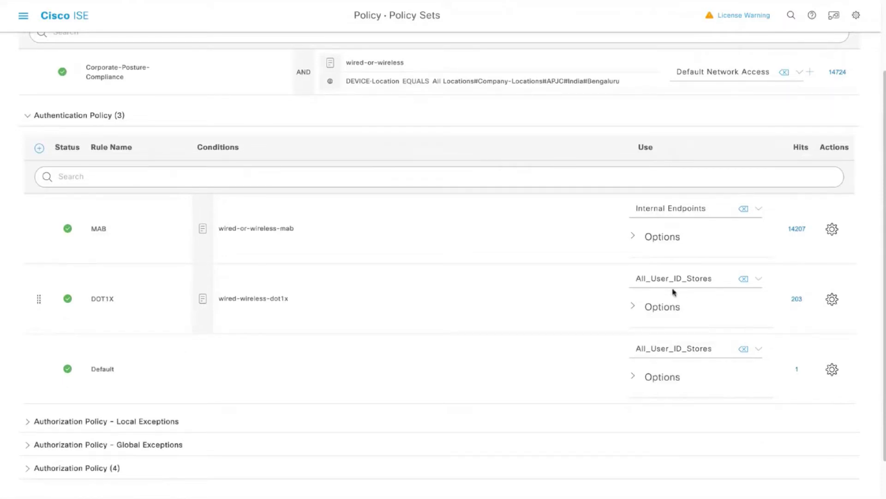
pyautogui.scroll(-2, 633, 320)
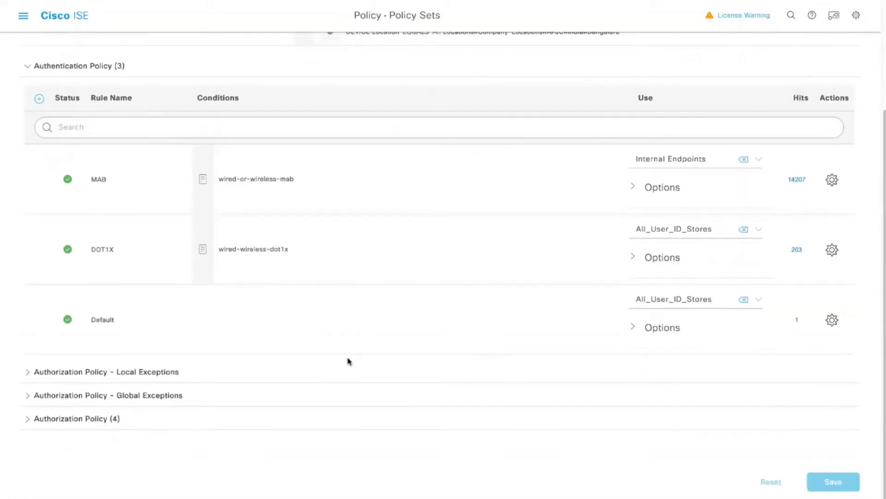
pyautogui.click(98, 419)
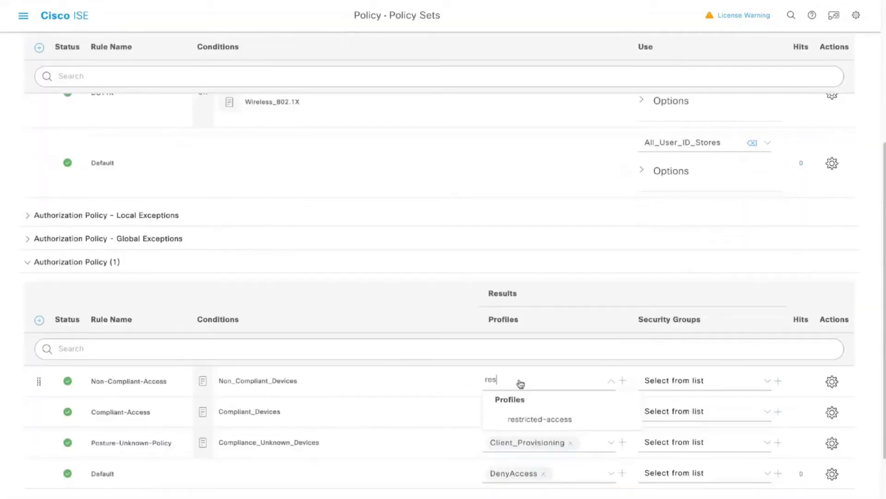
pyautogui.click(549, 417)
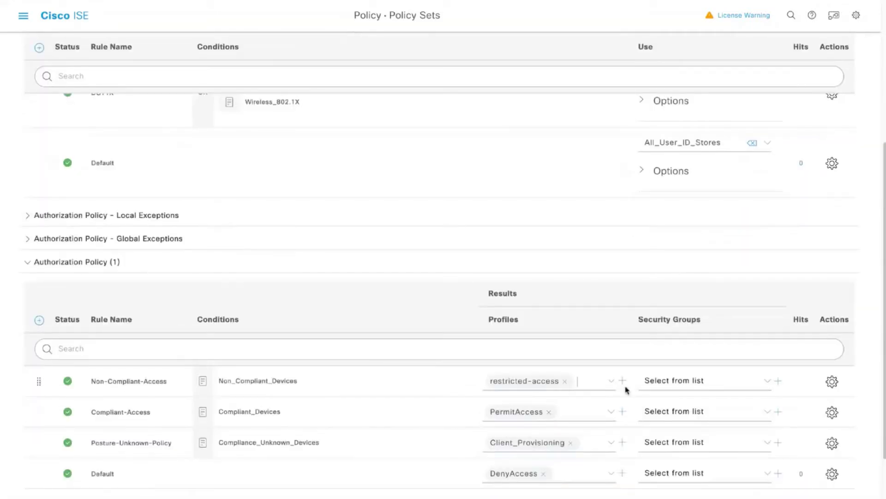
pyautogui.scroll(-2, 798, 458)
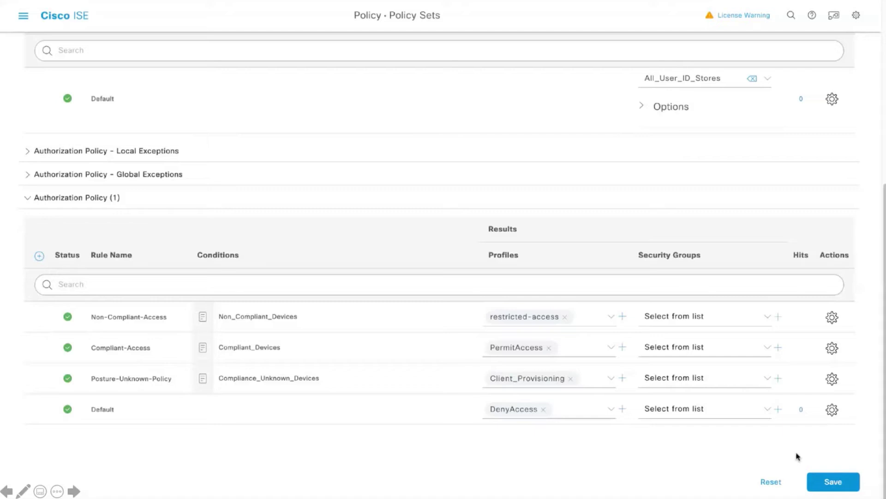
# - Save the policy set, sign in to the Windows 10 VM with its password, and launch Firefox
pyautogui.click(821, 481)
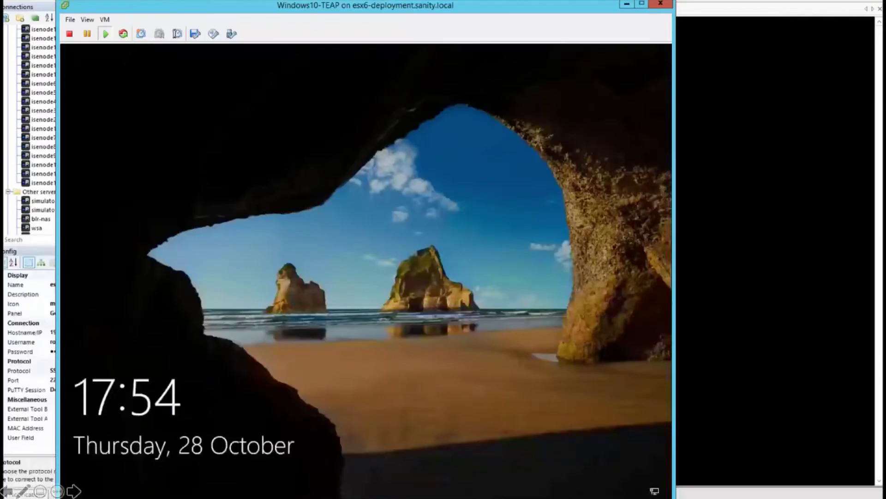
pyautogui.press('Return')
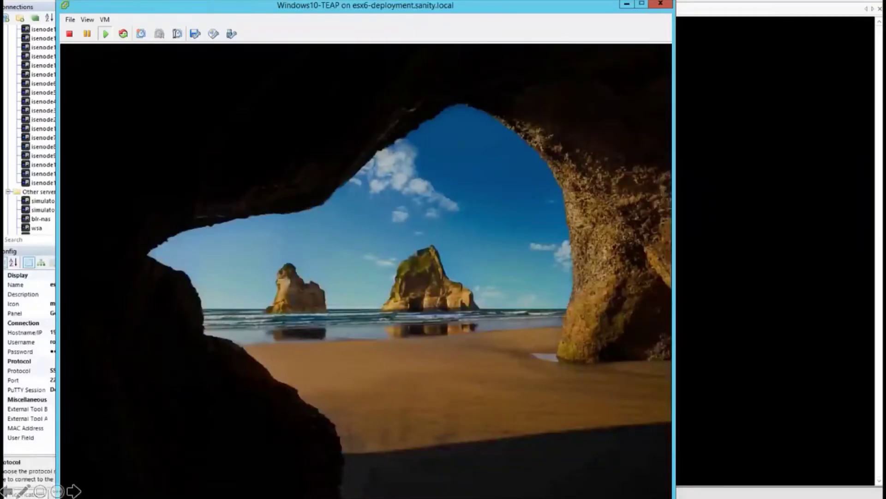
pyautogui.write('********')
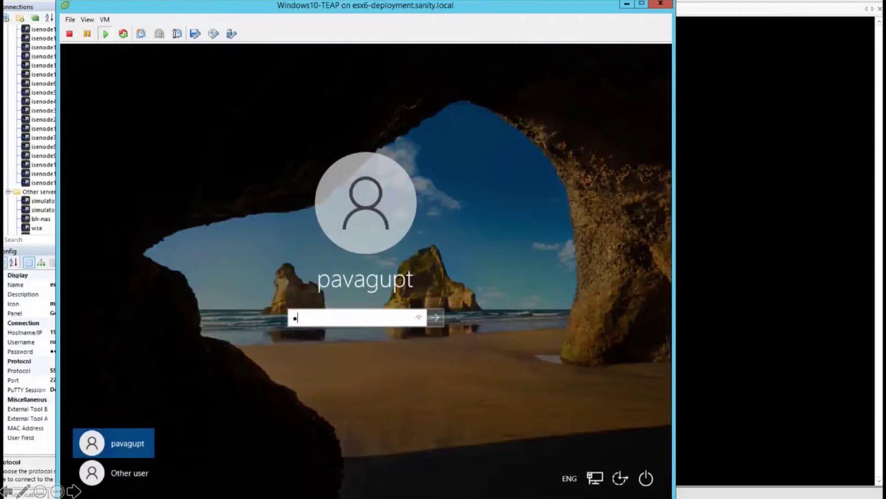
pyautogui.write('*')
pyautogui.press('Return')
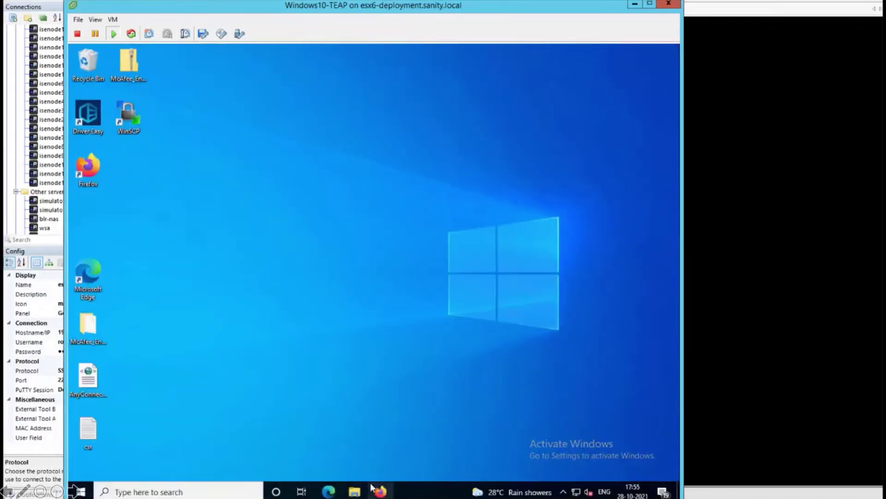
pyautogui.click(372, 490)
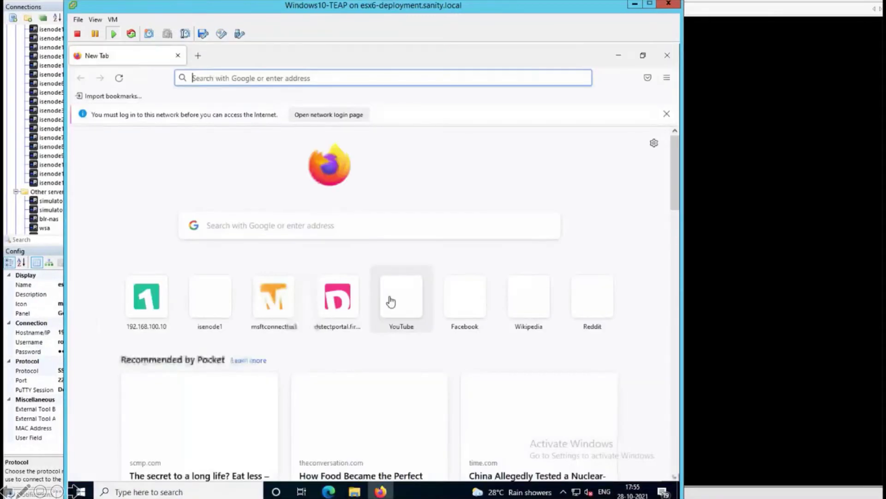
# - From the network login portal, download the AnyConnect setup installer and run it from Downloads
pyautogui.click(349, 113)
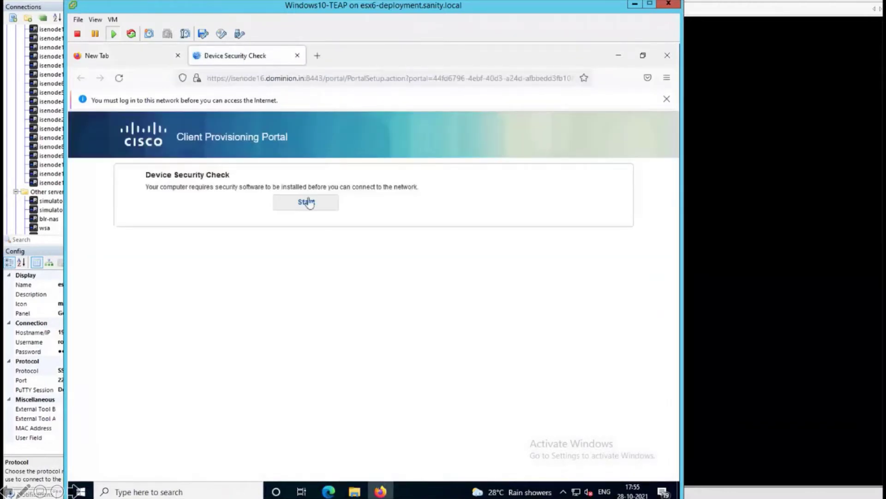
pyautogui.click(307, 202)
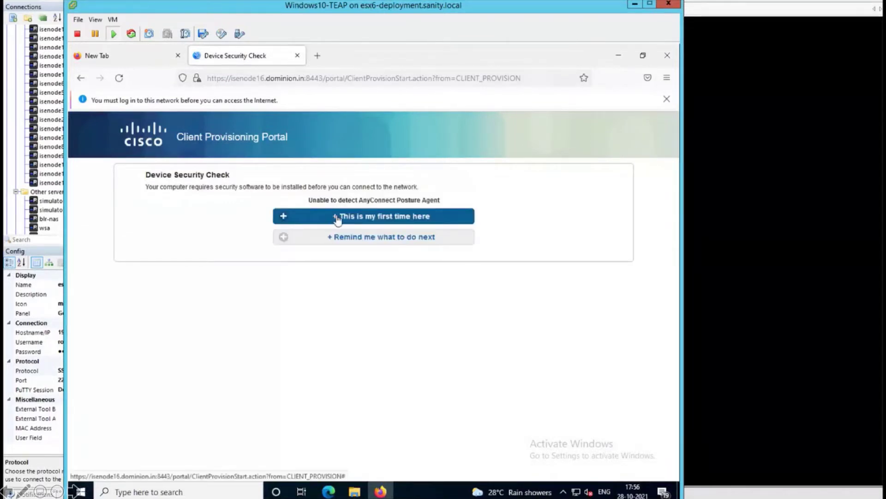
pyautogui.click(338, 220)
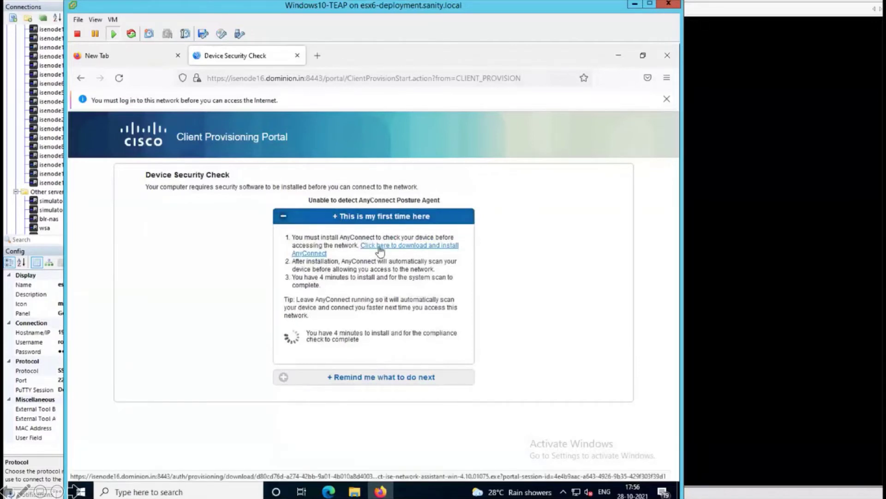
pyautogui.click(380, 251)
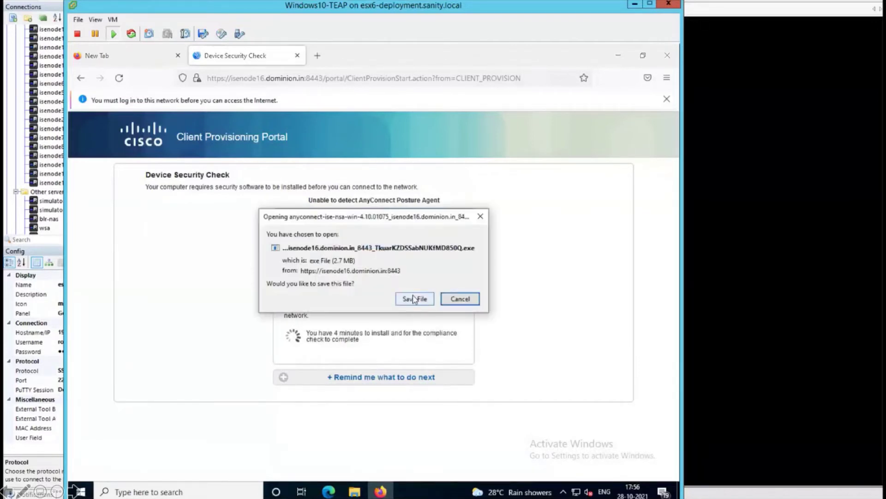
pyautogui.click(415, 299)
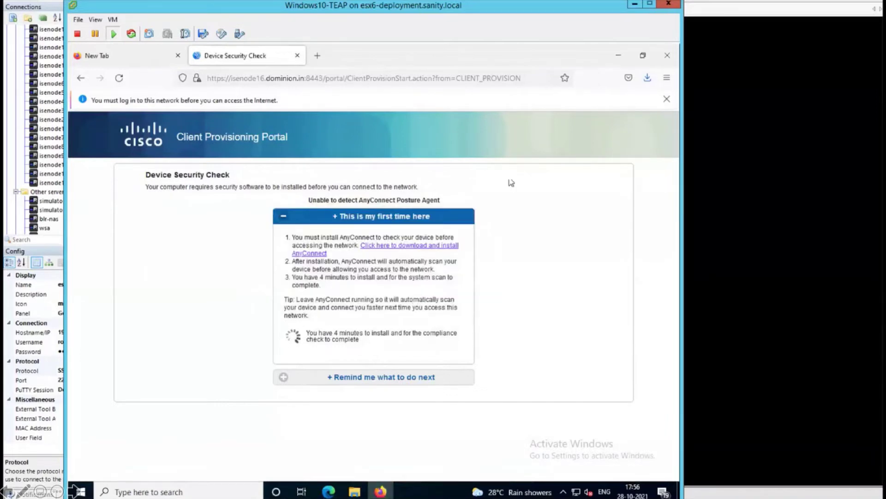
pyautogui.click(650, 84)
pyautogui.click(594, 103)
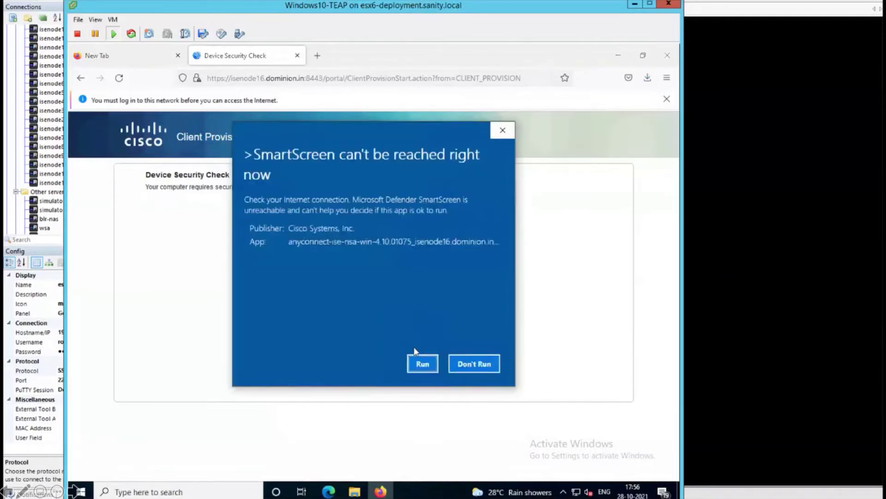
# - Run the installer and trust isenode16.dominion.in so AnyConnect 4.10.01075 and ISE Posture install
pyautogui.click(418, 362)
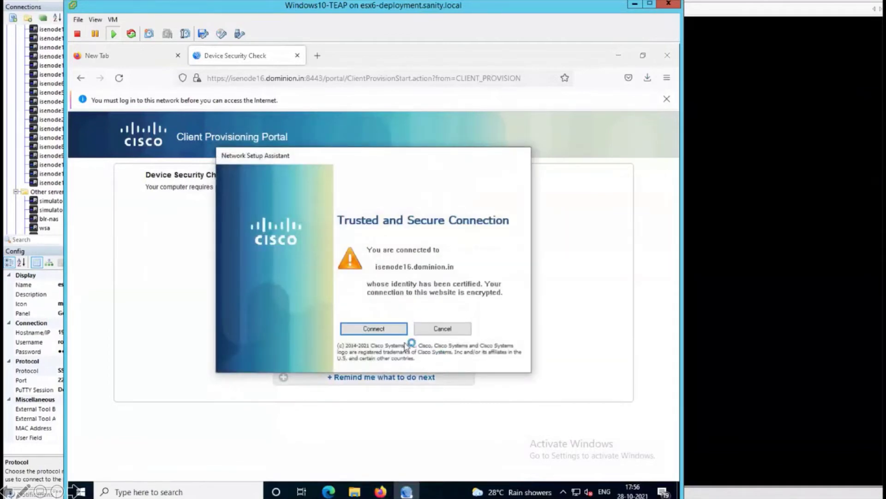
pyautogui.click(401, 331)
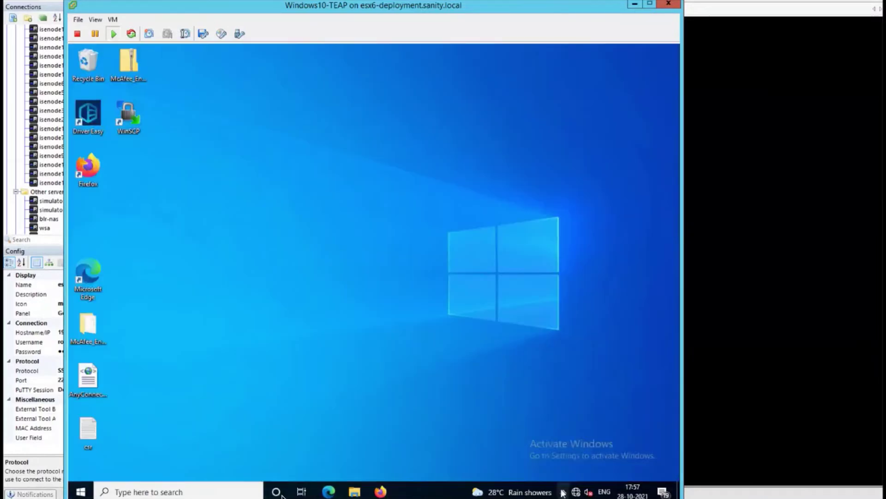
pyautogui.click(562, 492)
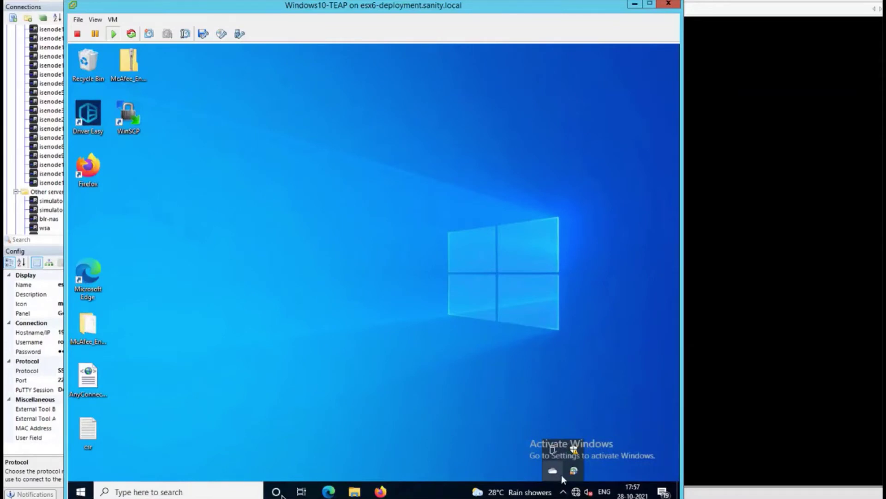
# - Open the AnyConnect window from the tray to watch the System Scan reach Compliant
pyautogui.click(574, 471)
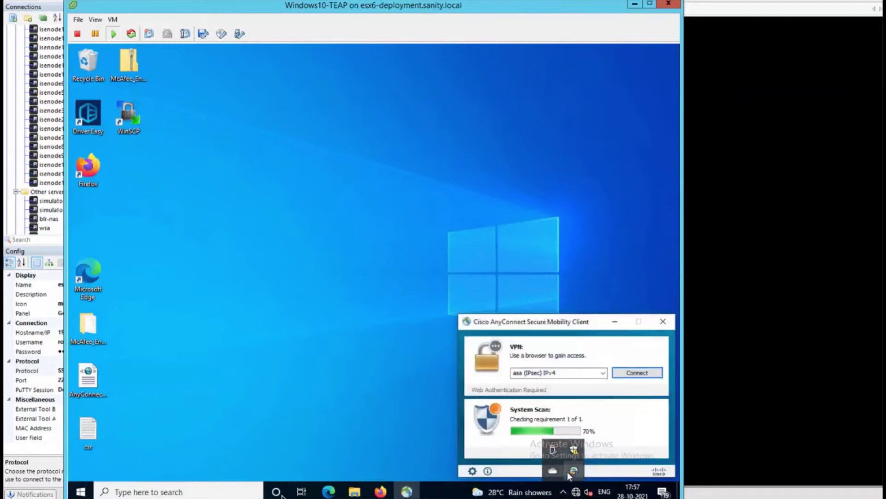
pyautogui.click(492, 438)
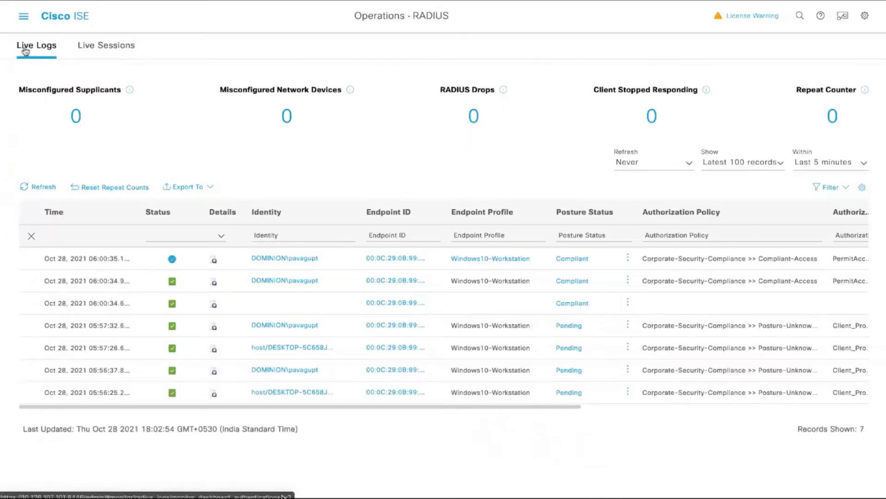
# - Refresh RADIUS Live Logs to confirm Compliant, then go to Context Visibility > Endpoints
pyautogui.click(37, 45)
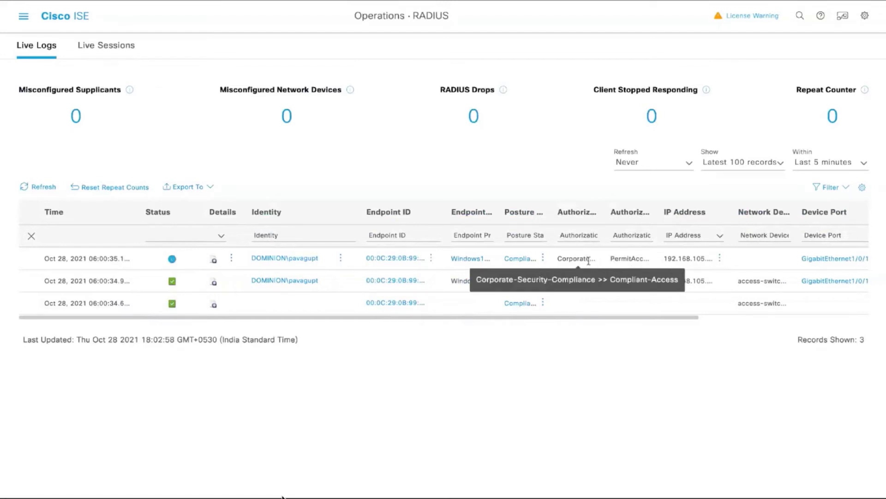
pyautogui.click(24, 17)
pyautogui.click(226, 98)
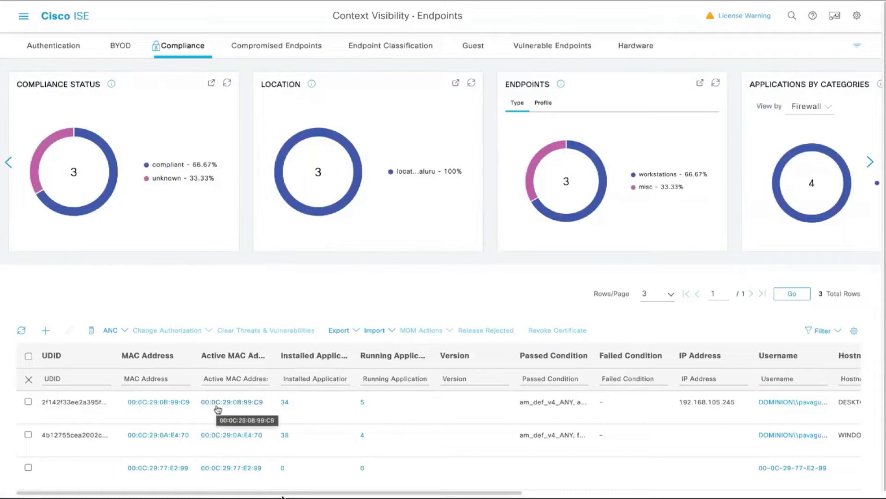
pyautogui.click(161, 403)
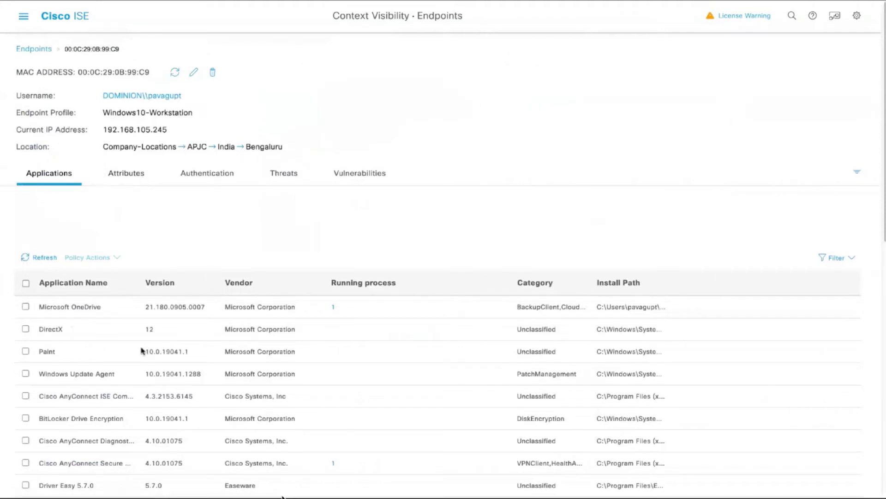
pyautogui.scroll(-5, 146, 298)
pyautogui.scroll(-5, 146, 298)
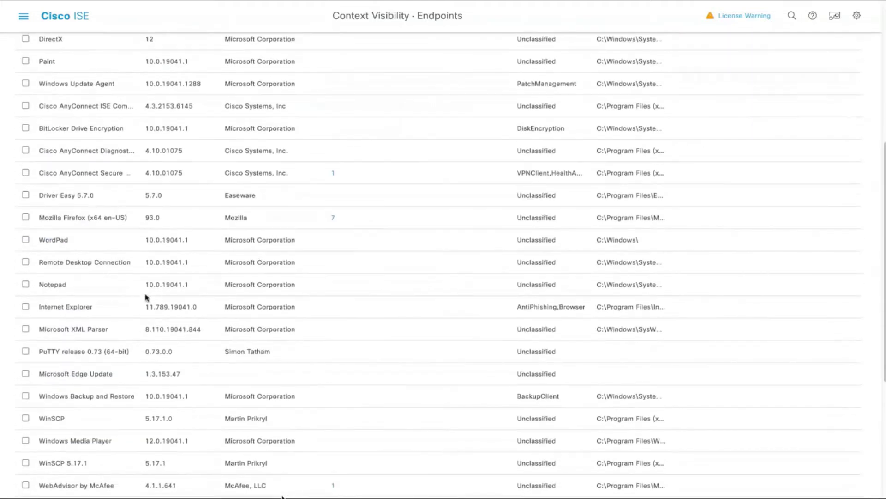
pyautogui.scroll(10, 146, 298)
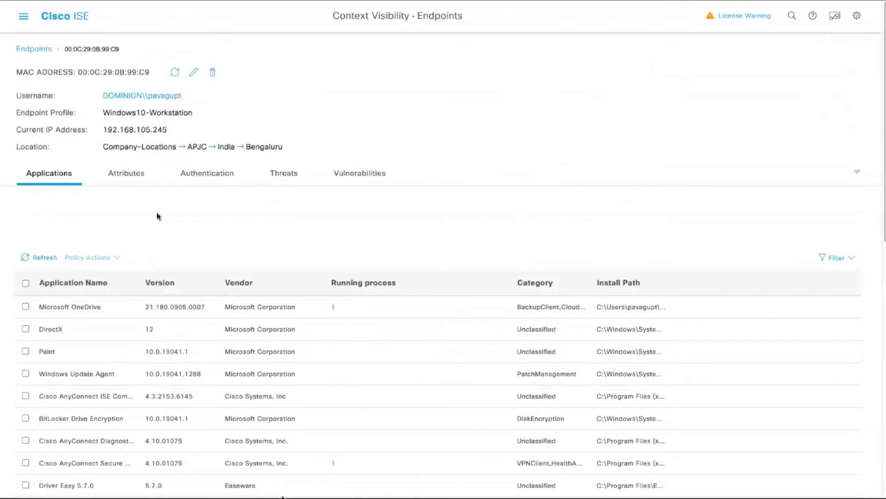
pyautogui.click(34, 49)
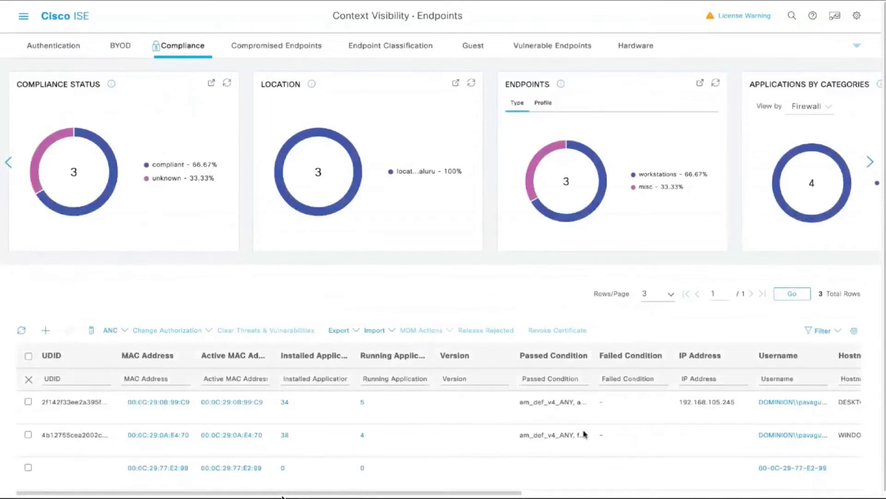
pyautogui.moveTo(516, 493); pyautogui.dragTo(768, 461)
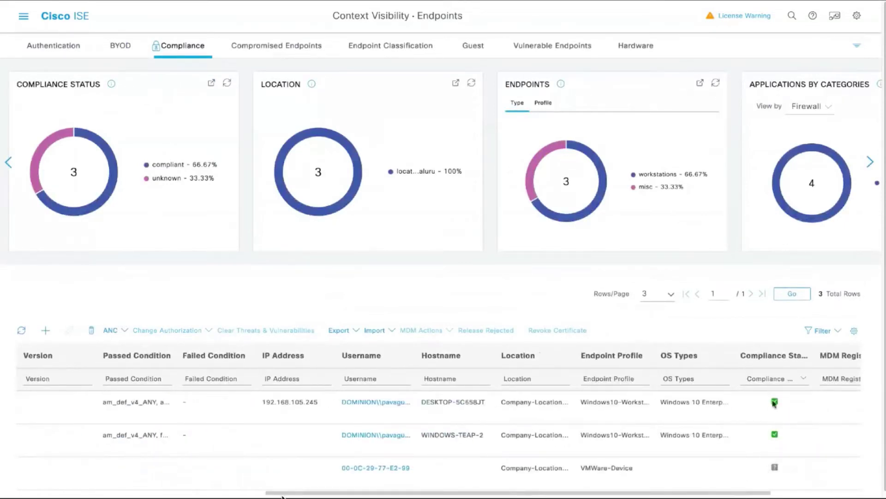
pyautogui.moveTo(82, 155)
pyautogui.moveTo(317, 217)
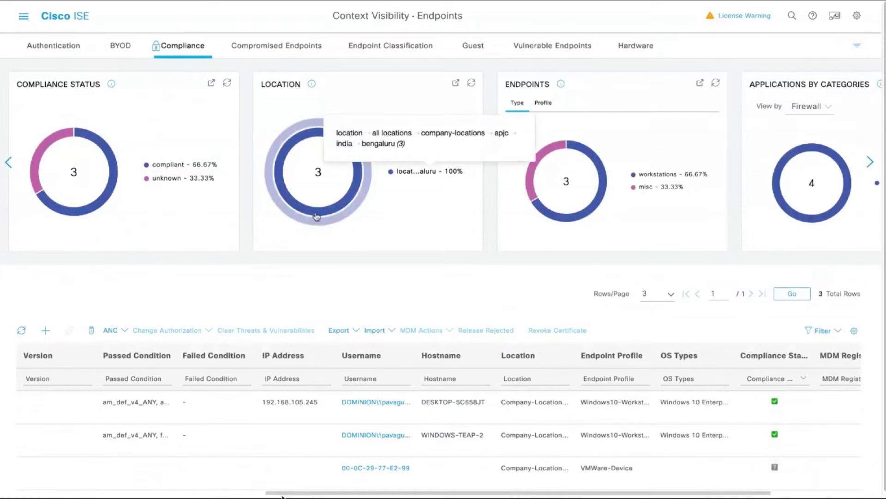
pyautogui.moveTo(572, 220)
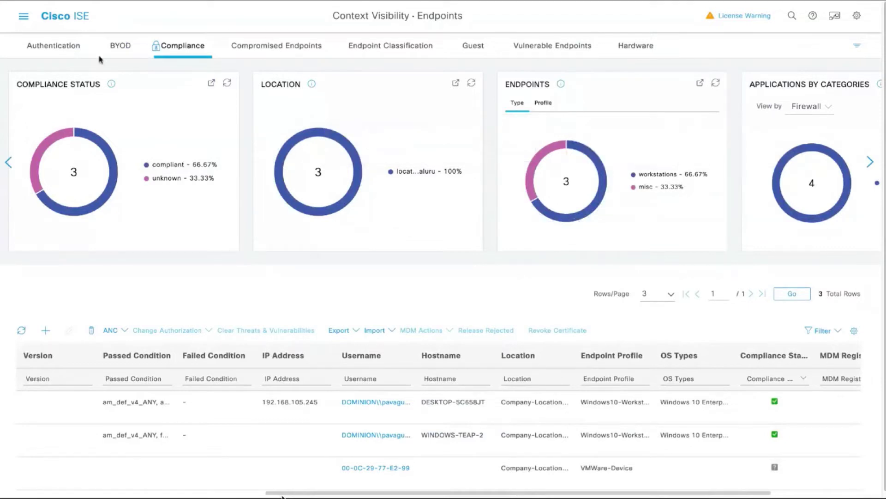
pyautogui.click(23, 17)
# - Review passed conditions in Operations > Reports' Posture Assessment by Condition, then open Posture Assessment by Endpoint
pyautogui.click(349, 55)
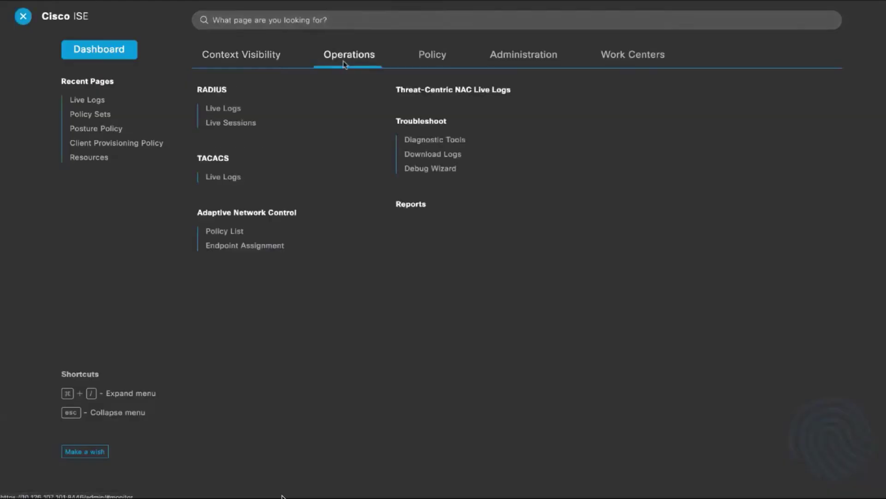
pyautogui.click(411, 204)
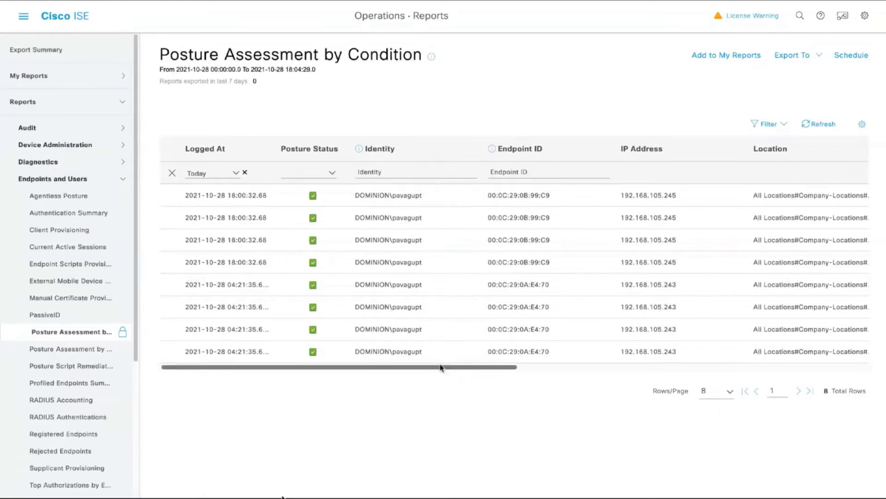
pyautogui.moveTo(439, 367); pyautogui.dragTo(714, 356)
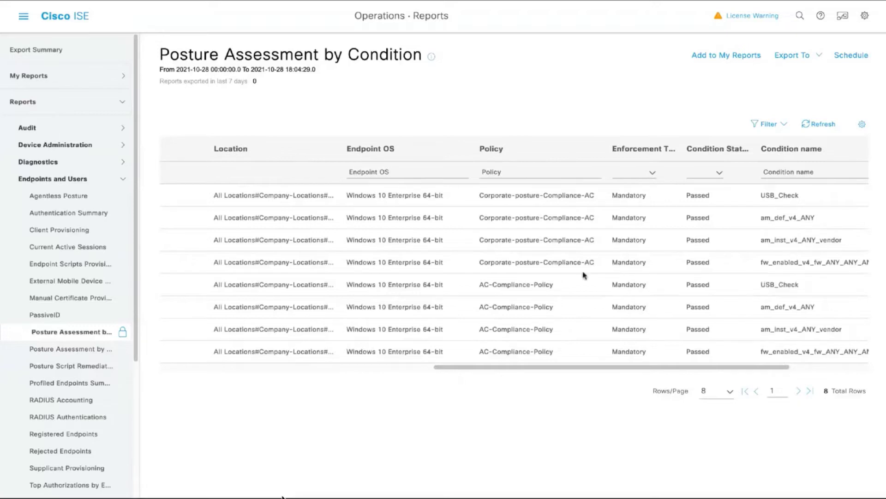
pyautogui.click(79, 349)
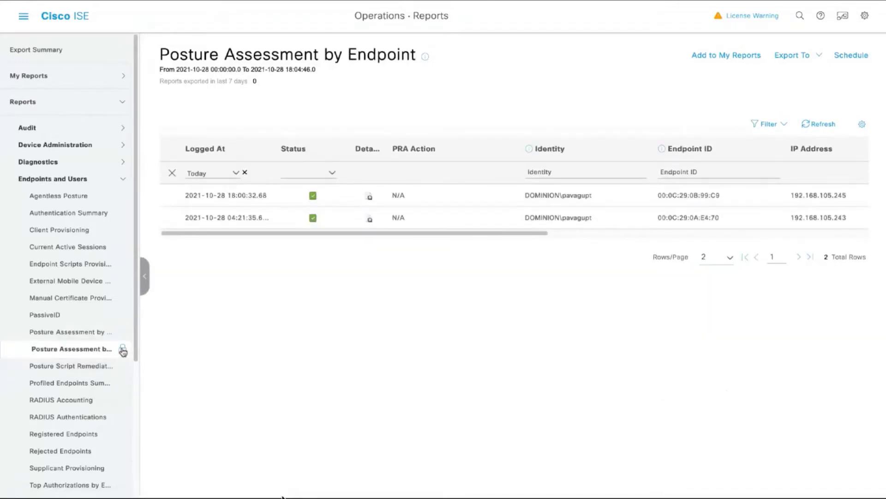
# - Scroll the Posture Assessment by Endpoint table sideways to confirm both endpoints passed today
pyautogui.moveTo(272, 234); pyautogui.dragTo(564, 234)
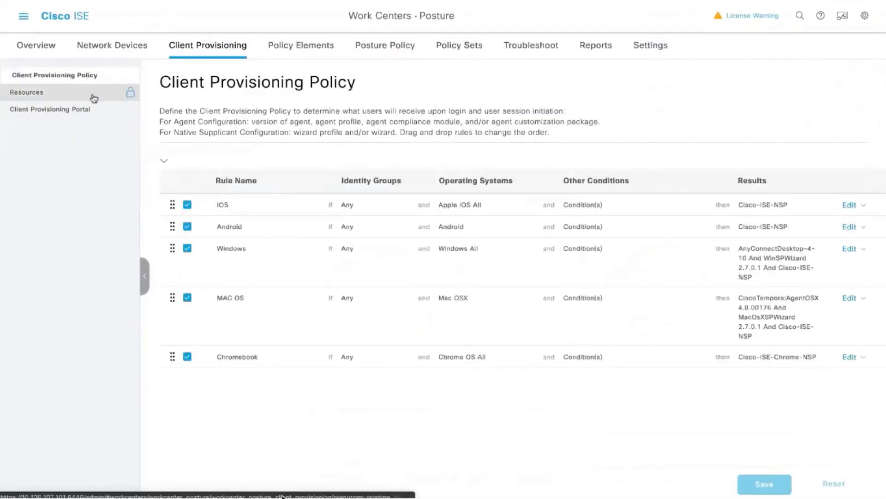
# - Open the Client Provisioning Resources list and its AnyConnectAgent posture profile
pyautogui.click(94, 98)
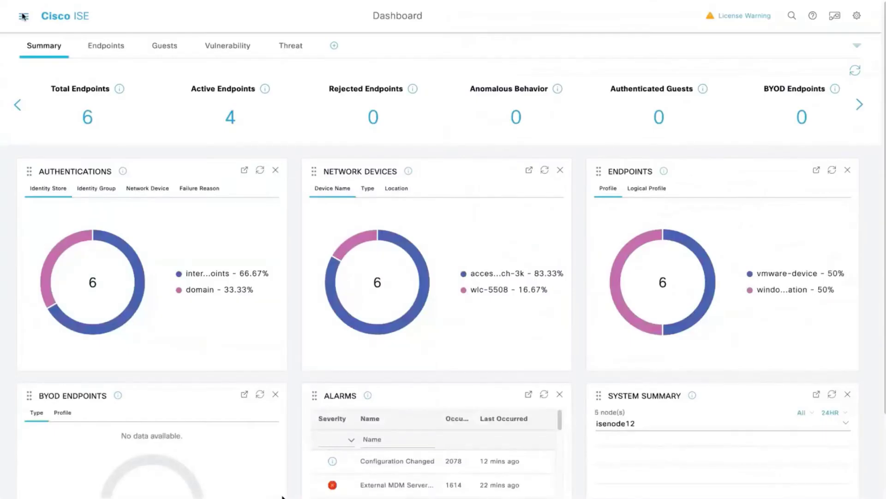
pyautogui.click(131, 484)
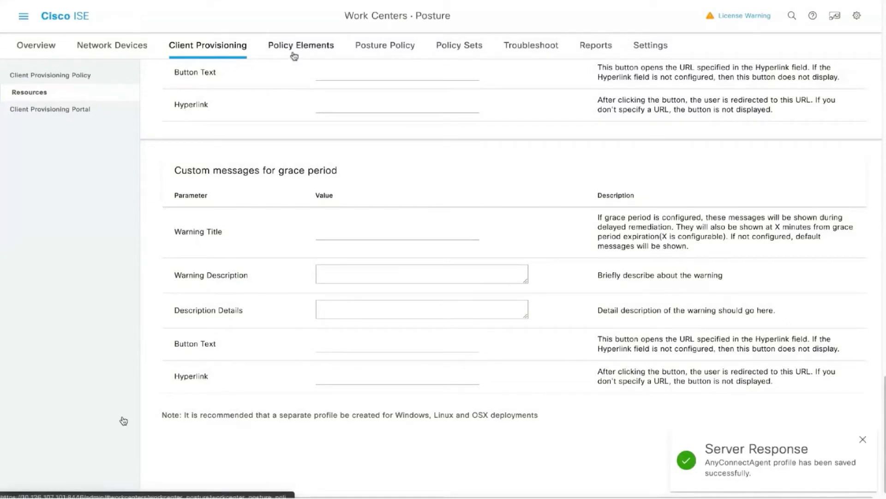
# - Show the Posture Policy rules and dismiss the Server Response notification
pyautogui.click(363, 55)
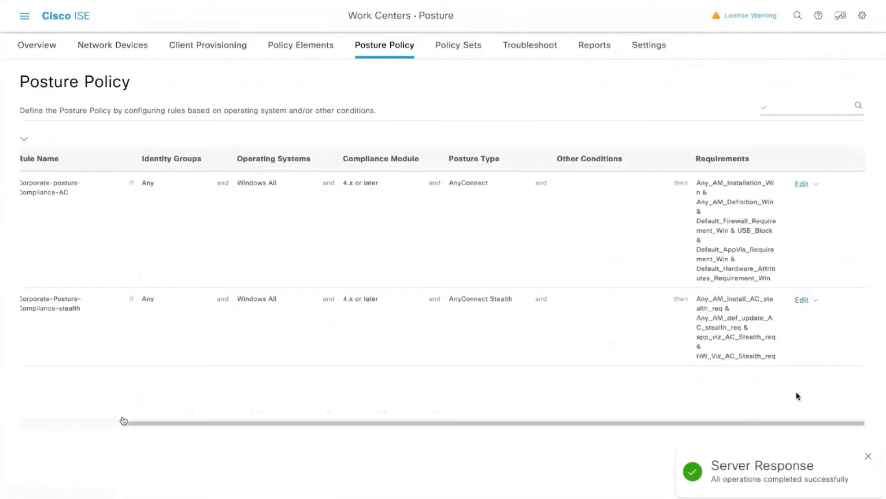
pyautogui.click(869, 456)
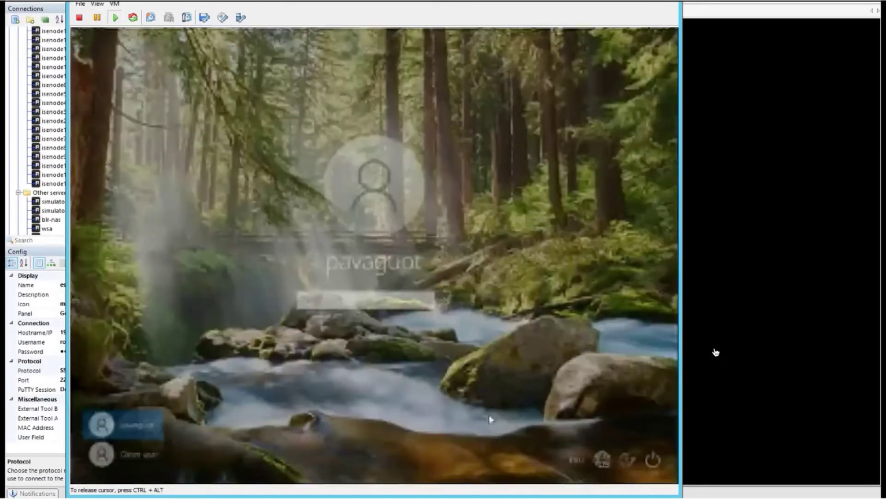
# - Sign in to the Windows 10 VM with the account password and bring up AnyConnect to run posture
pyautogui.click(489, 415)
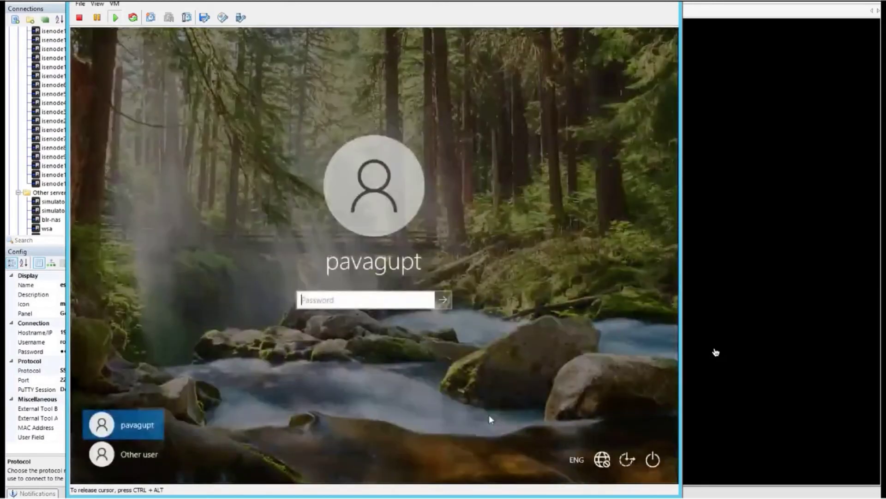
pyautogui.write('*********')
pyautogui.press('Return')
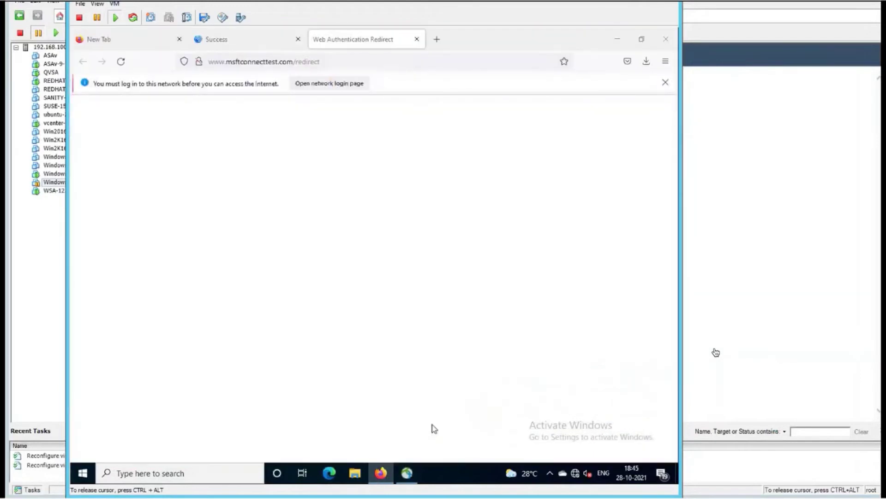
pyautogui.click(407, 473)
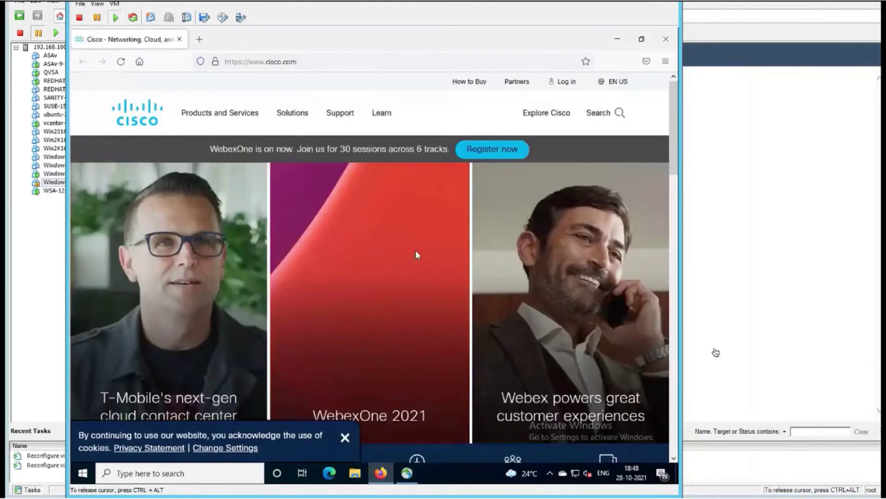
# - Leave the Windows VM's loaded cisco.com page to head back to the Cisco ISE dashboard
pyautogui.moveTo(416, 251)
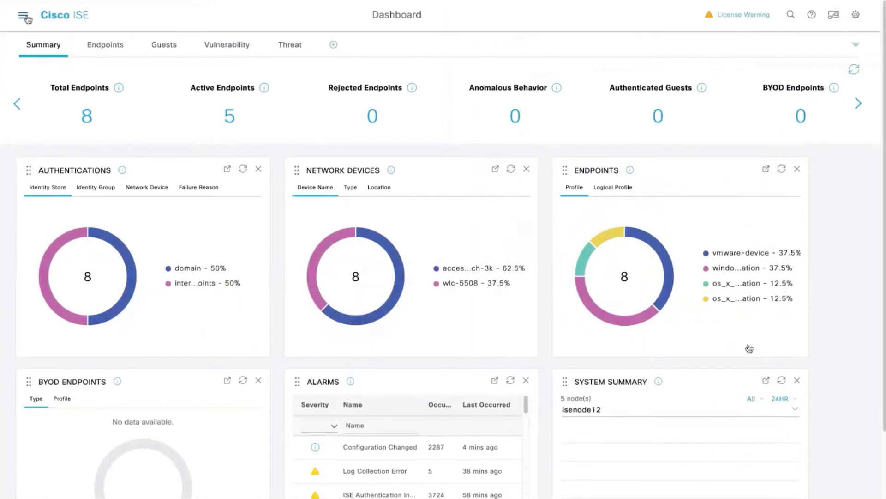
# - Go to Work Centers > Posture > Client Provisioning and view its Resources and Client Provisioning Policy
pyautogui.click(25, 17)
pyautogui.click(660, 54)
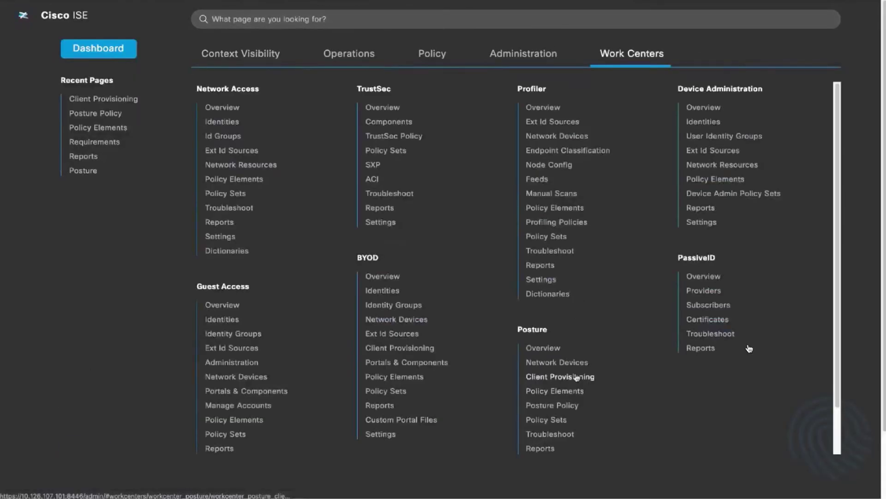
pyautogui.click(560, 376)
pyautogui.click(102, 98)
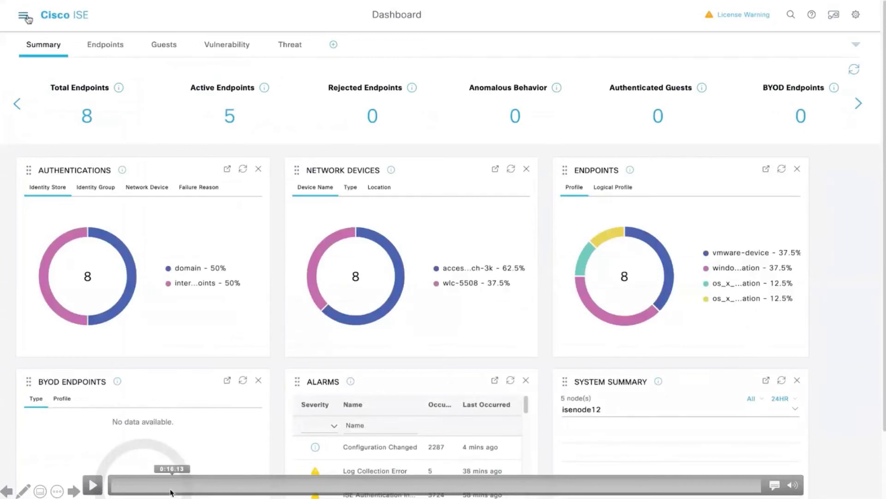
pyautogui.click(171, 491)
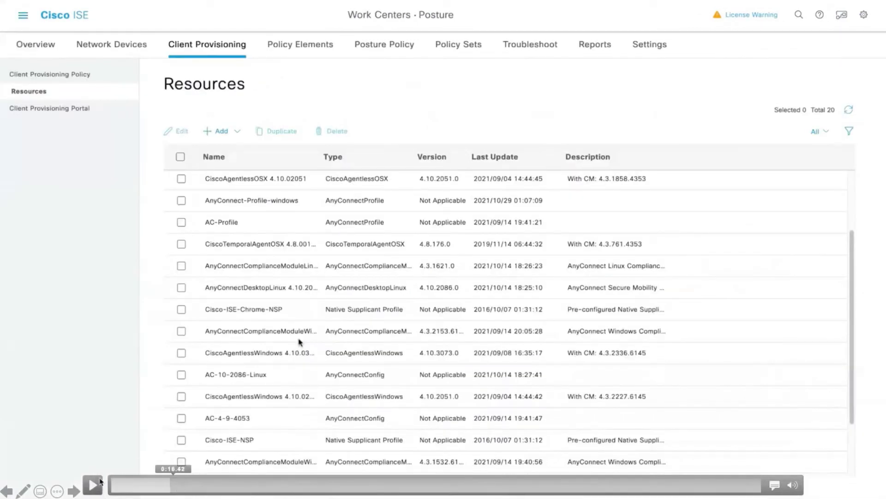
pyautogui.click(100, 482)
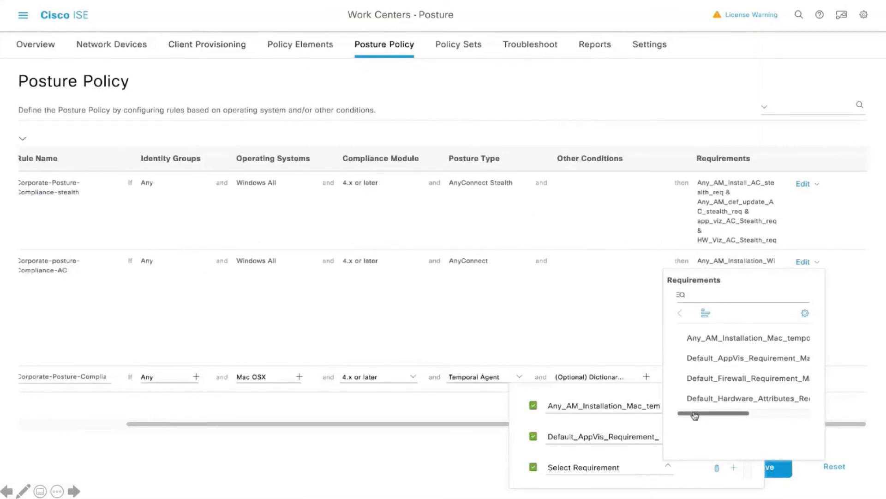
# - Add the Mac OSX, 4.x or later, Temporal Agent posture rule with the Mac anti-malware and AppVis requirements
pyautogui.moveTo(26, 393)
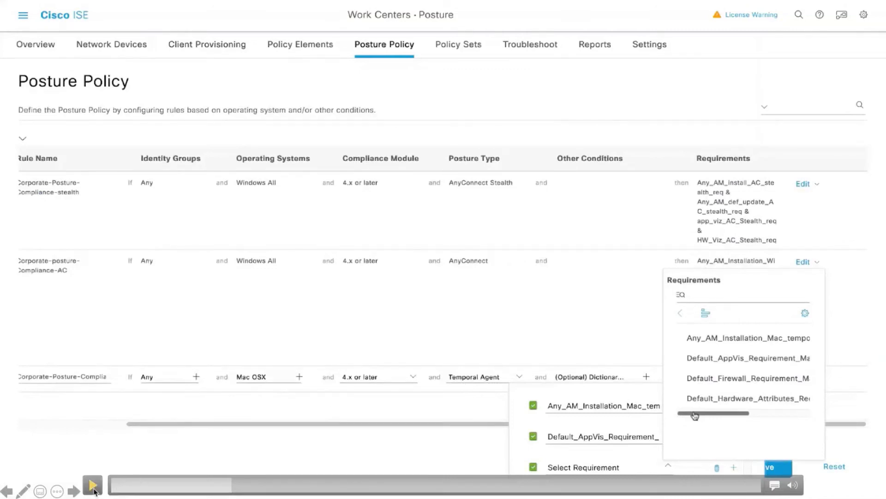
pyautogui.click(93, 486)
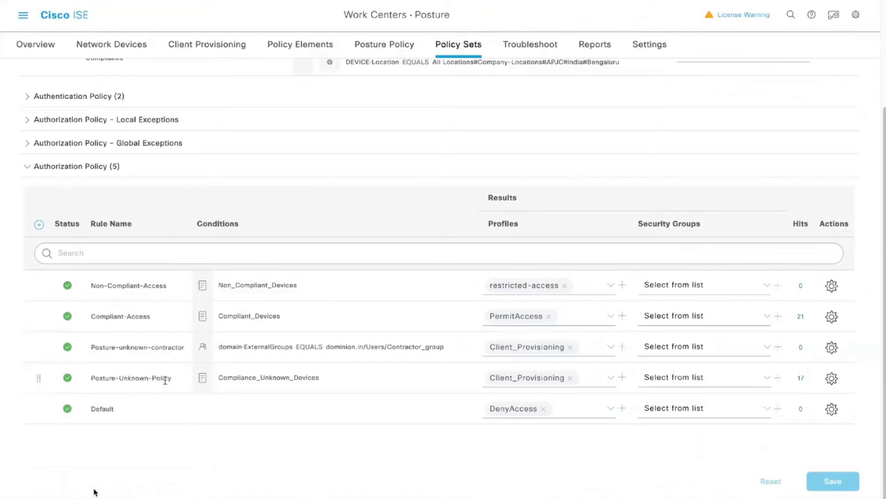
pyautogui.moveTo(243, 481)
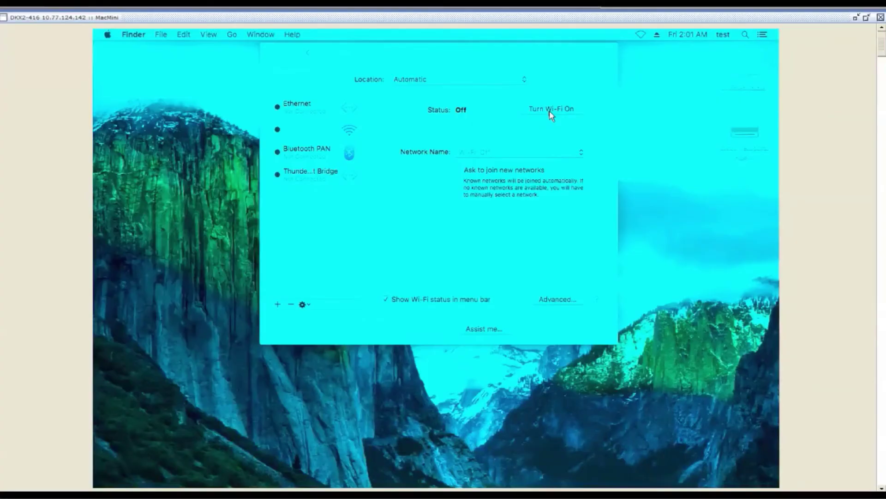
# - Turn on the Mac's Wi-Fi, launch Safari, and load apple.com from the Apple favorite
pyautogui.click(549, 110)
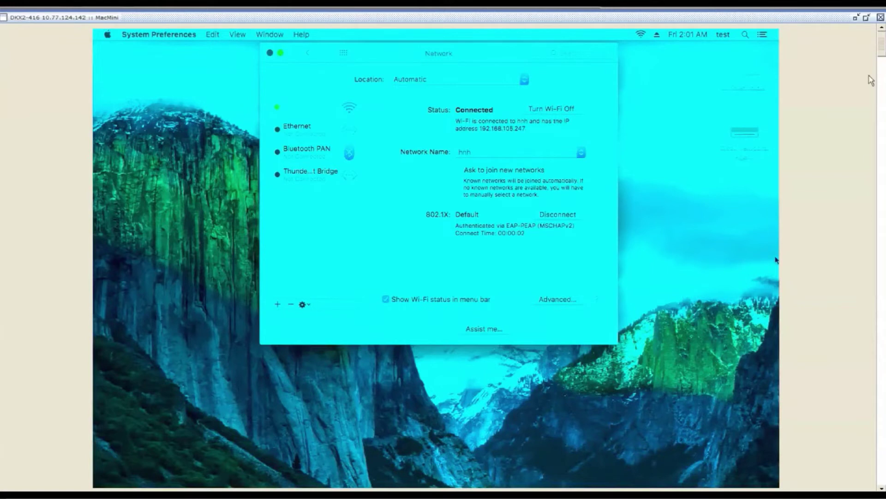
pyautogui.moveTo(882, 57); pyautogui.dragTo(881, 399)
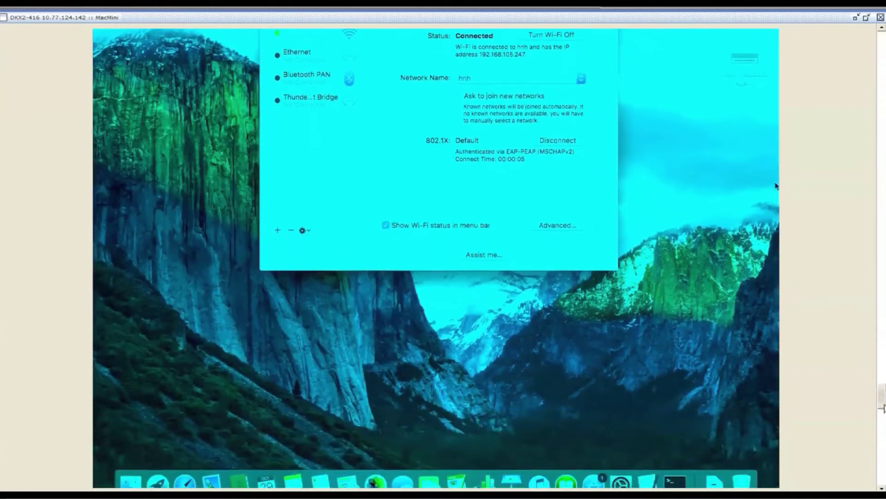
pyautogui.click(188, 478)
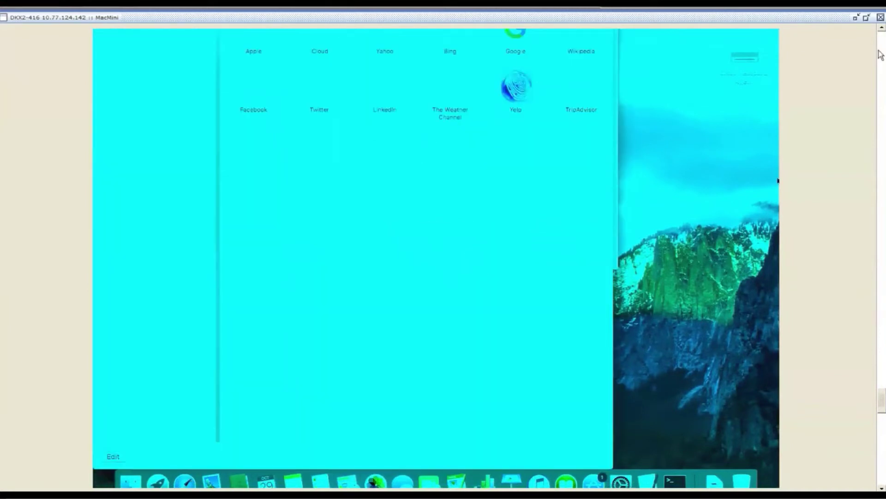
pyautogui.click(879, 51)
pyautogui.click(880, 53)
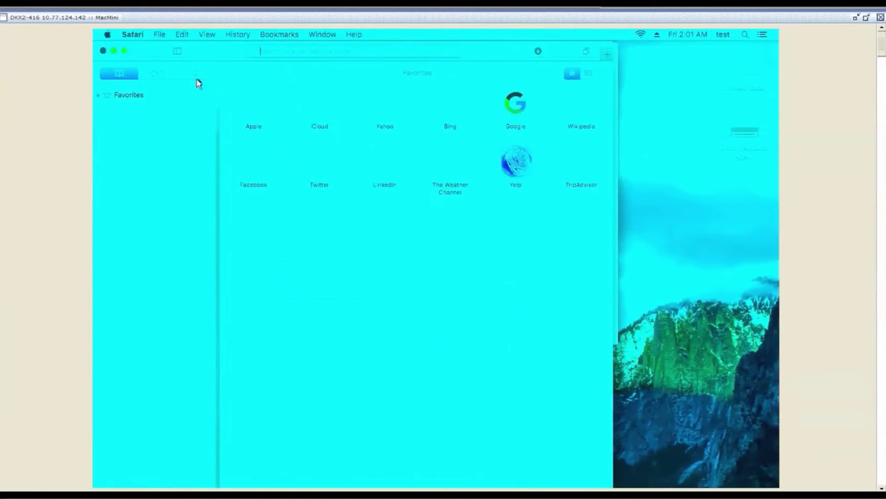
pyautogui.click(250, 118)
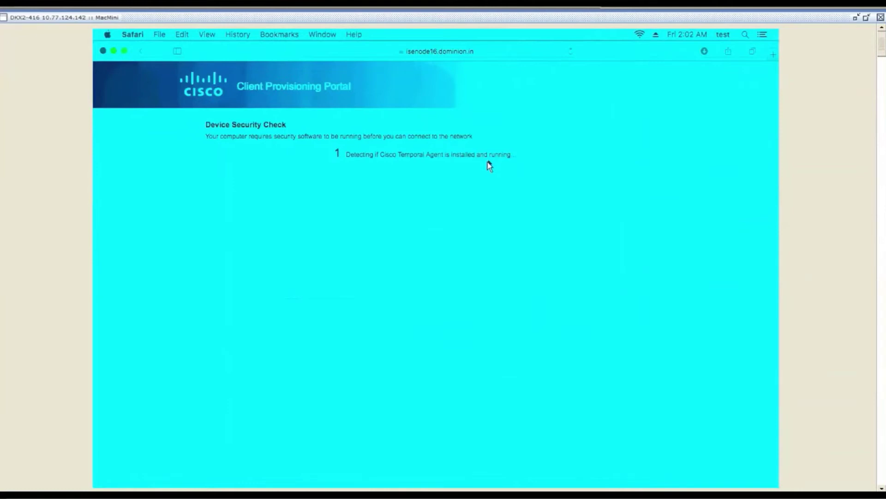
# - Expand 'This is what to do next', then download and run the Cisco Temporal Agent
pyautogui.click(452, 159)
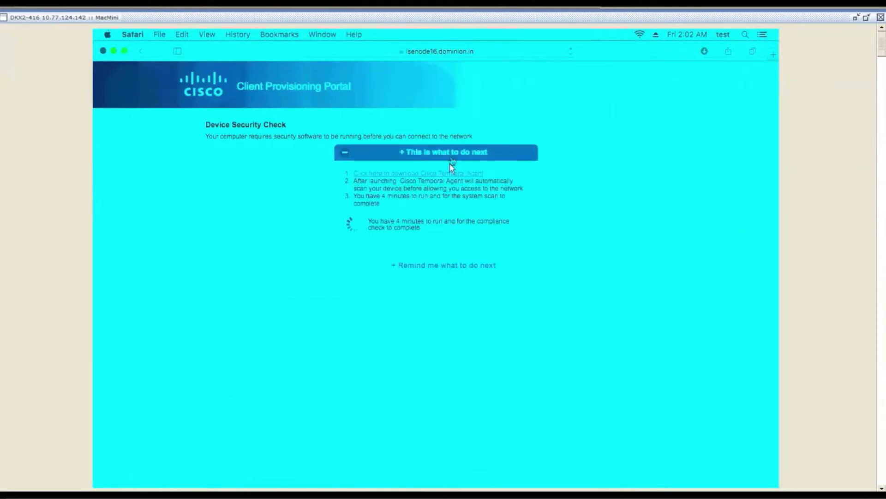
pyautogui.click(445, 174)
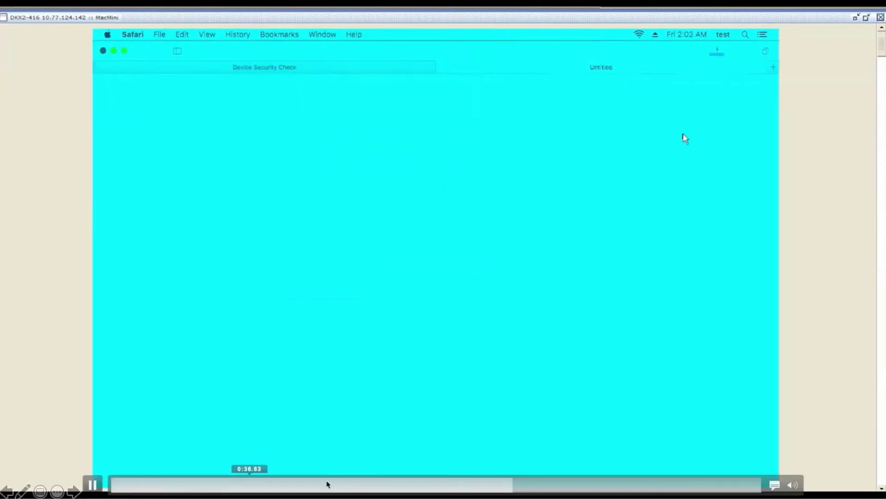
pyautogui.click(550, 486)
pyautogui.click(569, 486)
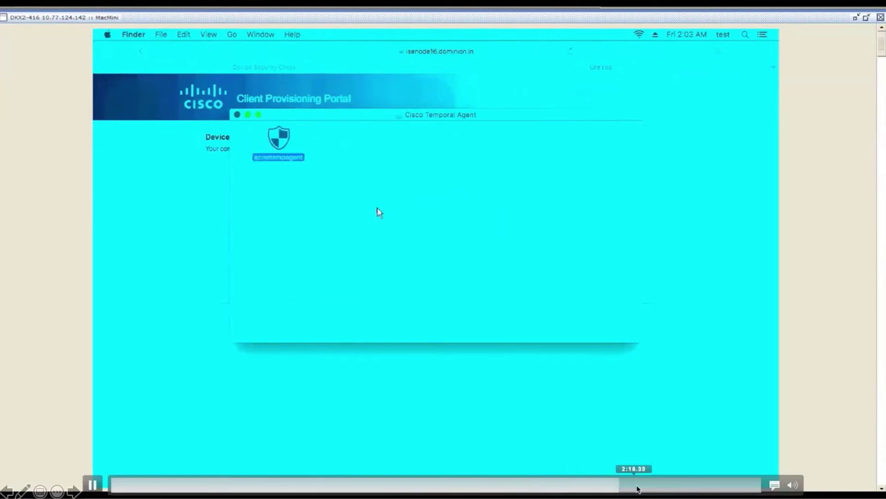
pyautogui.click(638, 488)
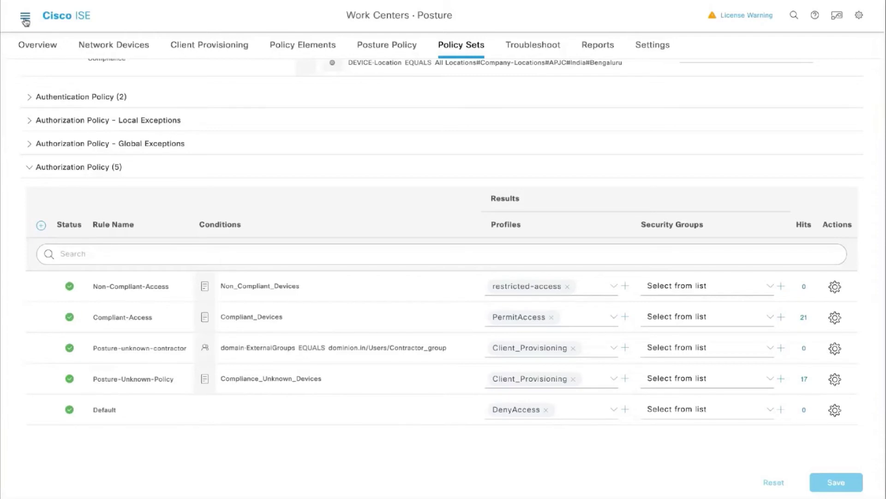
# - Open Operations > RADIUS > Live Logs in Cisco ISE
pyautogui.click(25, 20)
pyautogui.click(351, 54)
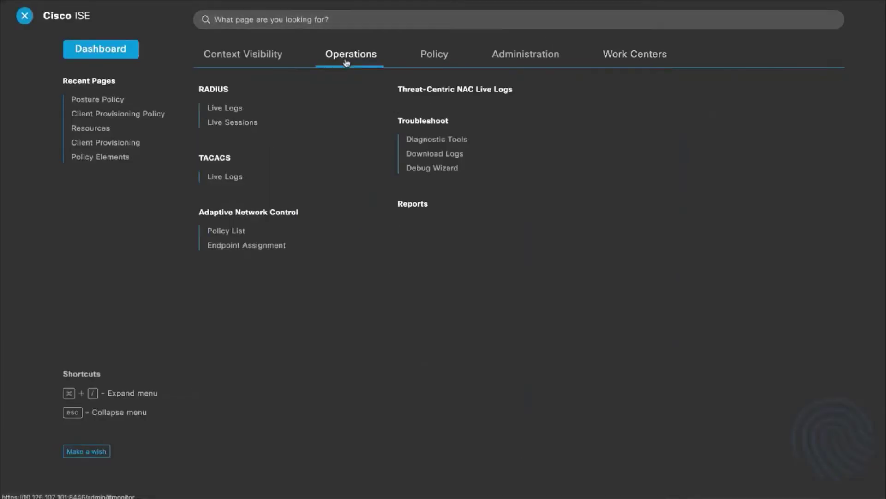
pyautogui.click(238, 109)
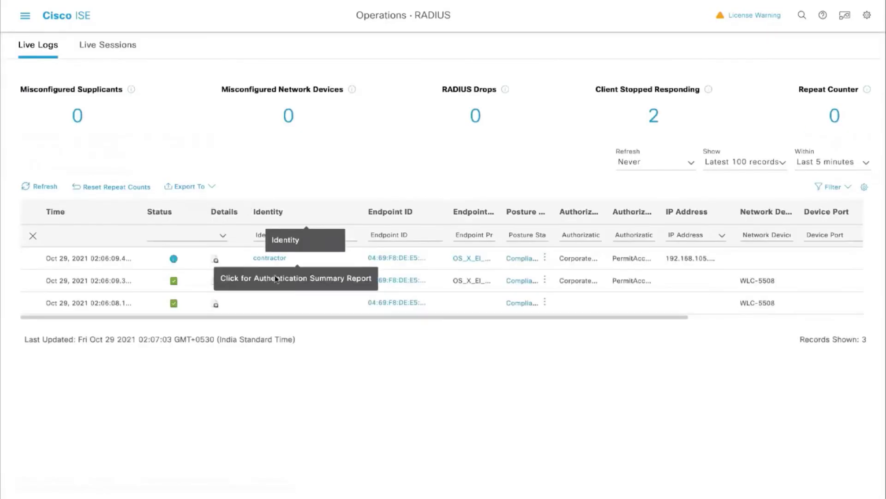
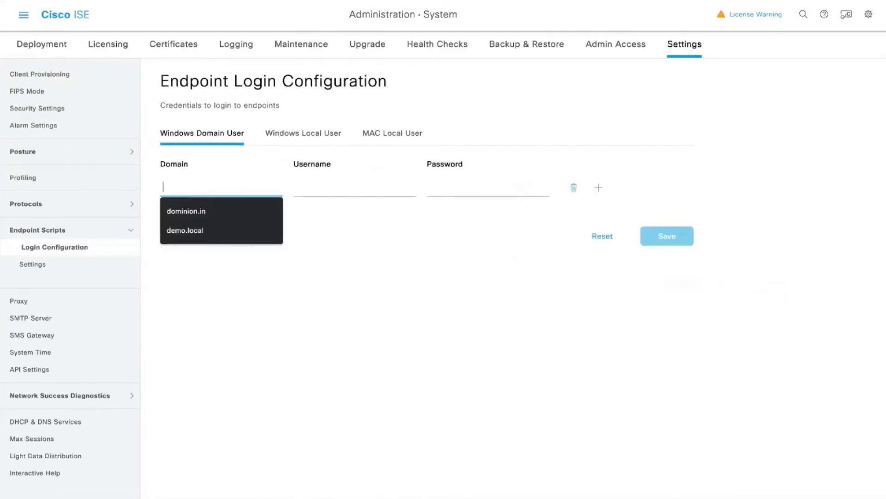
# - Save Windows Domain User login credentials: domain dominion.in, username Administrator and the account password
pyautogui.press('Tab')
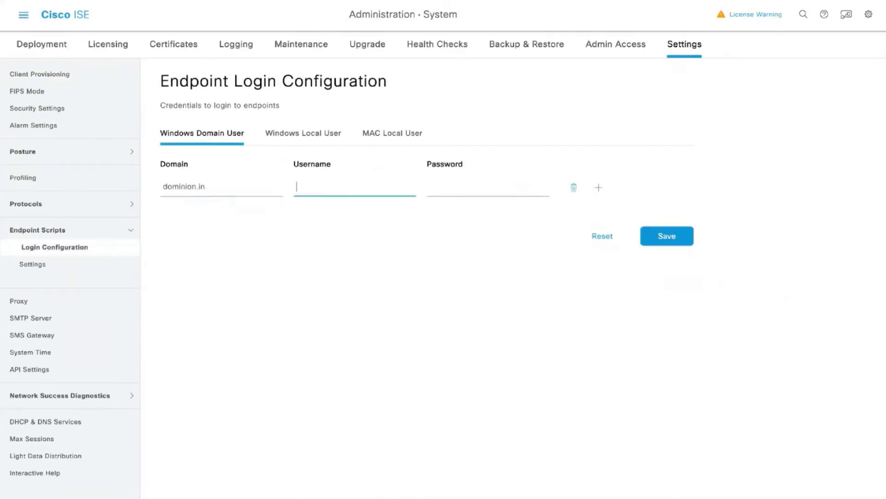
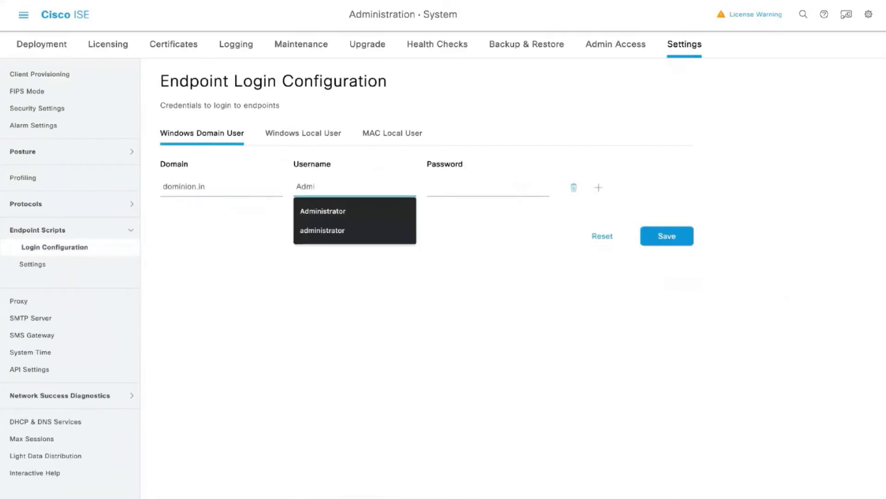
pyautogui.press('Tab')
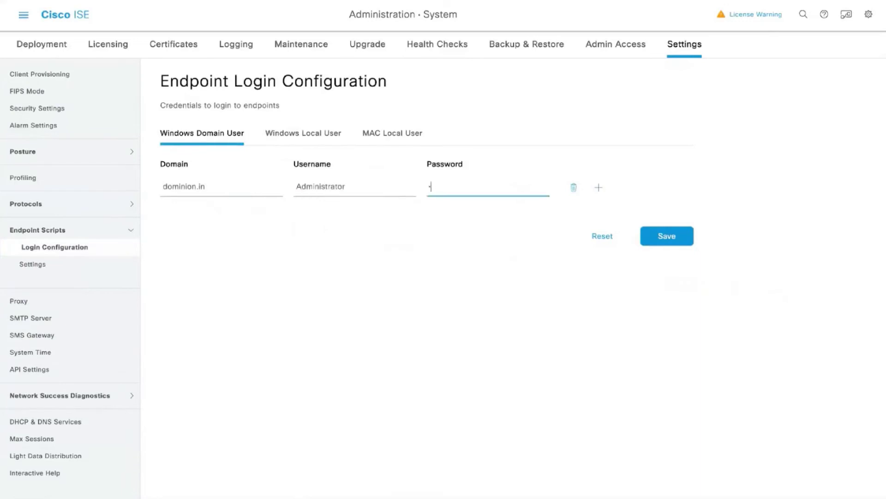
pyautogui.click(664, 239)
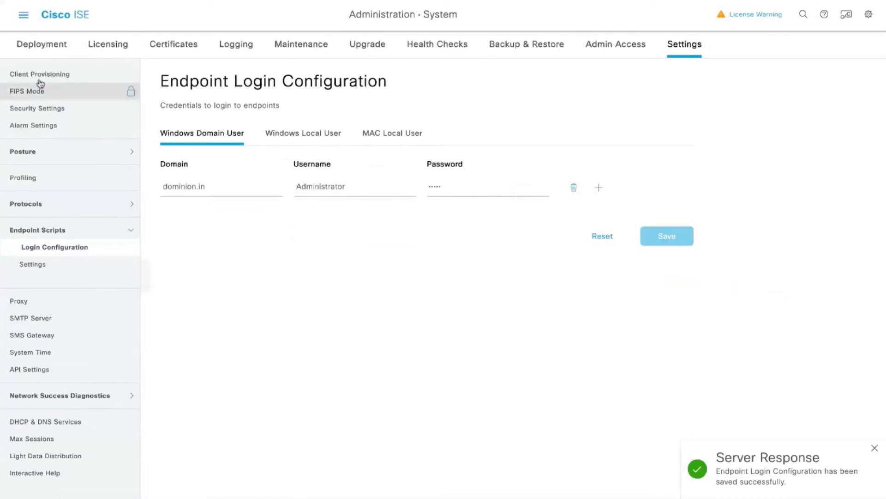
pyautogui.click(26, 17)
pyautogui.click(635, 53)
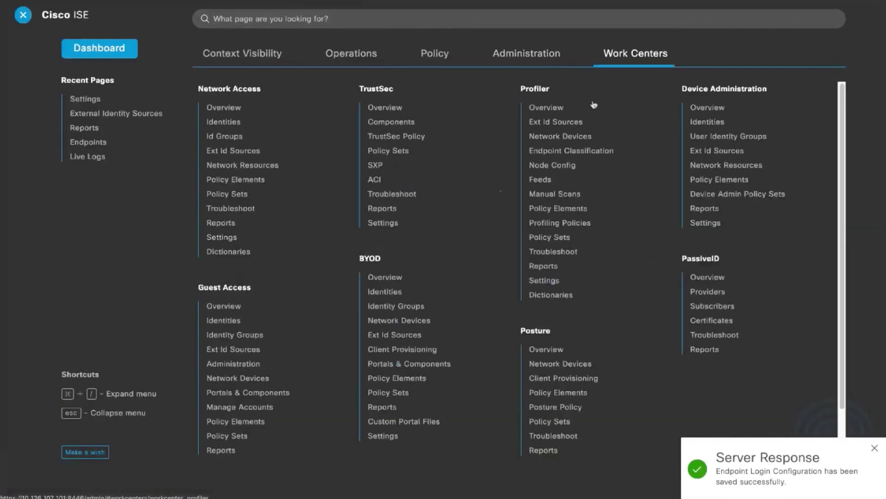
# - Browse the resources list under Work Centers > Posture > Client Provisioning
pyautogui.click(548, 380)
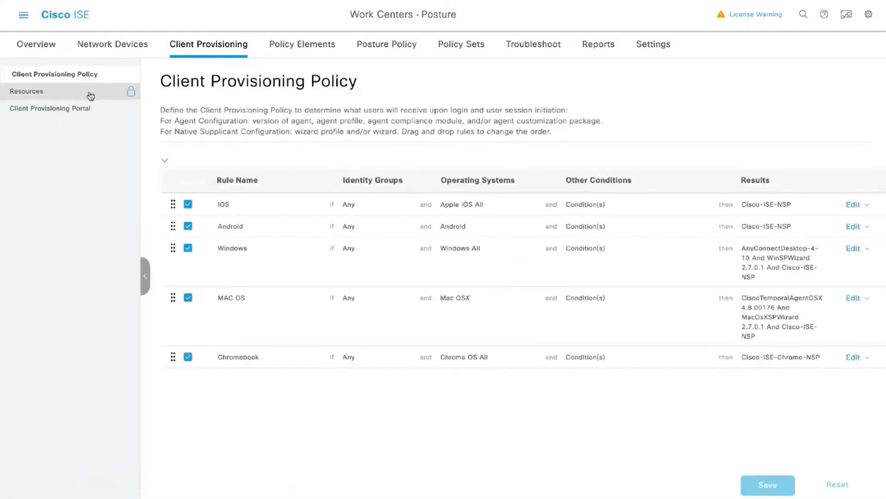
pyautogui.click(89, 94)
pyautogui.scroll(-3, 323, 273)
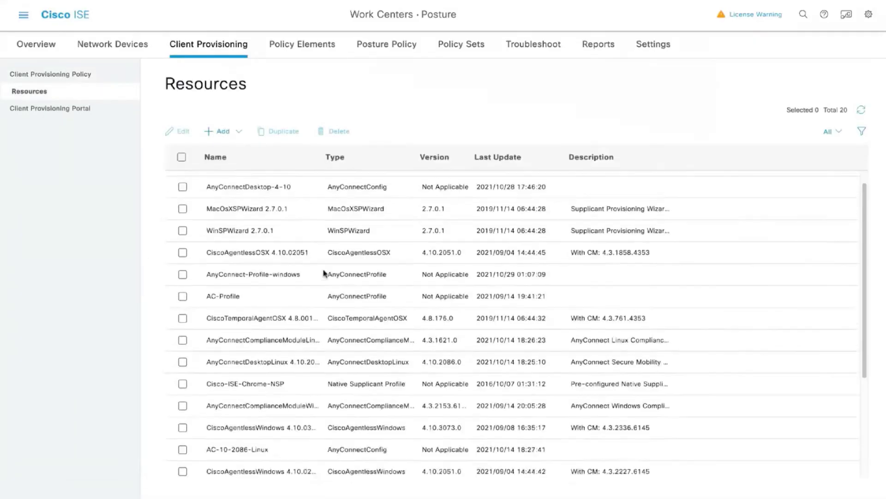
pyautogui.scroll(-1, 325, 273)
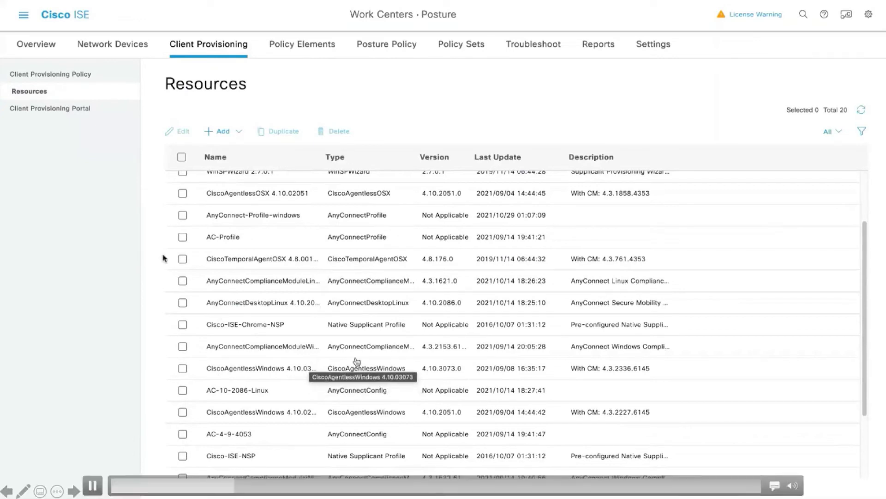
pyautogui.moveTo(240, 492)
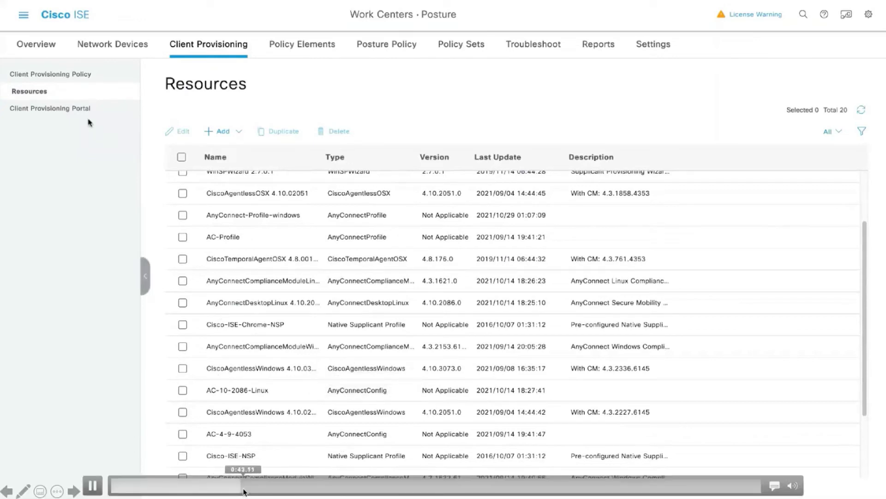
pyautogui.click(251, 490)
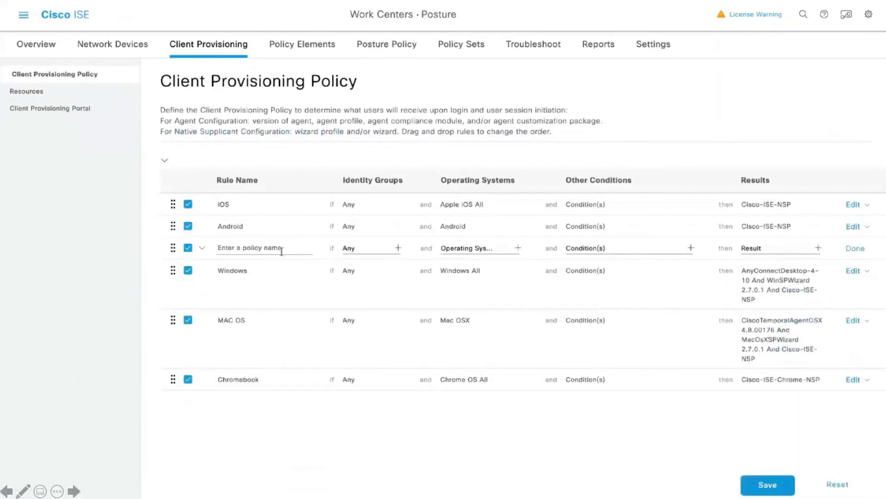
# - Name the new provisioning rule Agentless_windows and set its operating system to Windows All
pyautogui.moveTo(213, 479)
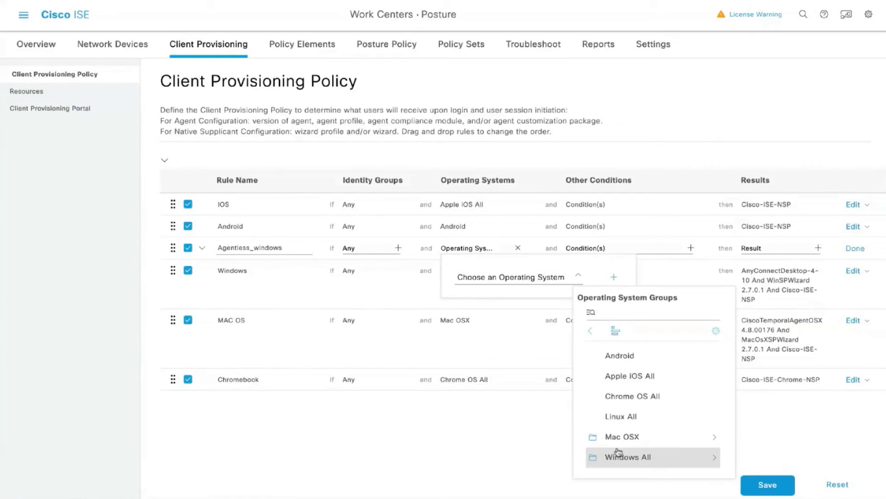
pyautogui.click(619, 455)
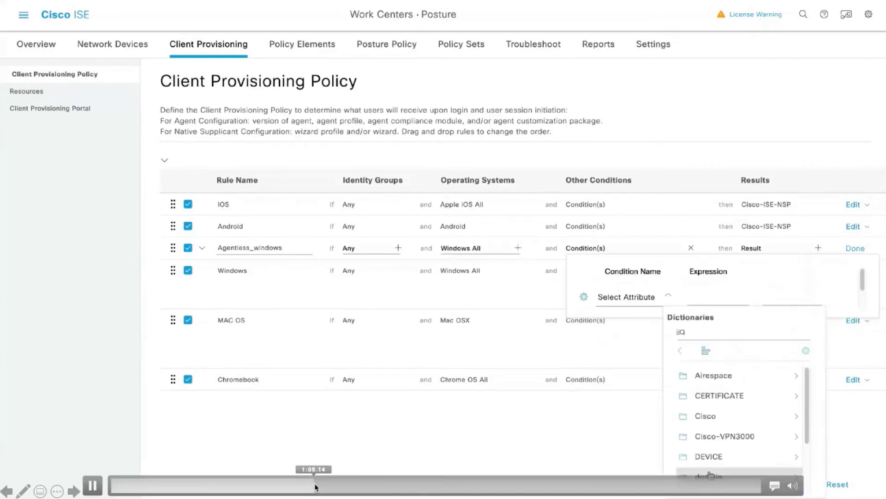
pyautogui.moveTo(315, 487); pyautogui.dragTo(378, 490)
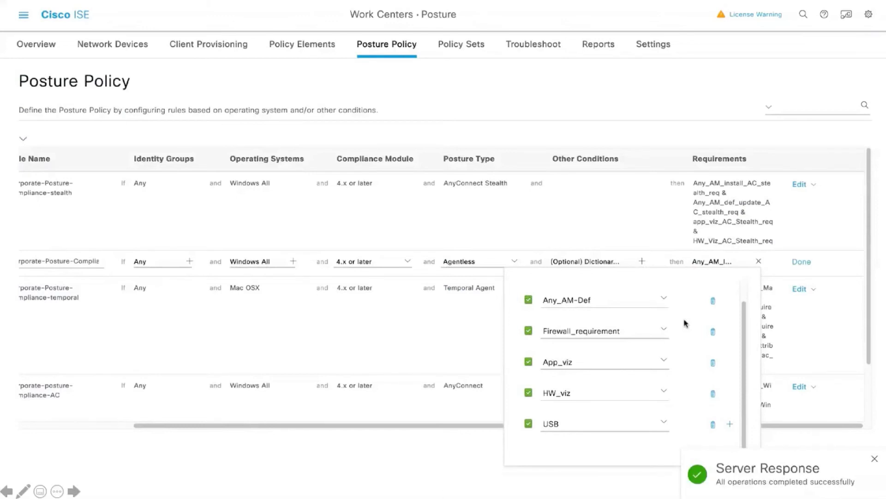
# - Finish the Corporate-Posture-Compliance-agentless rule row and save the posture policy
pyautogui.scroll(1, 685, 323)
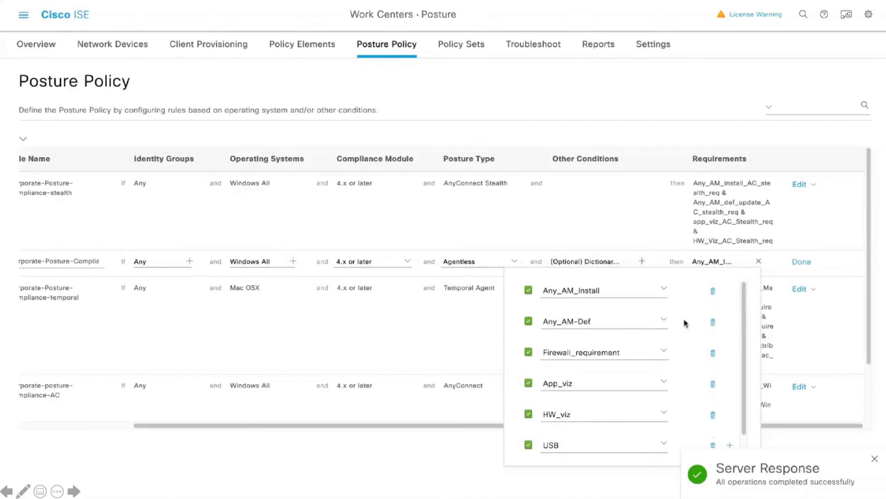
pyautogui.click(467, 435)
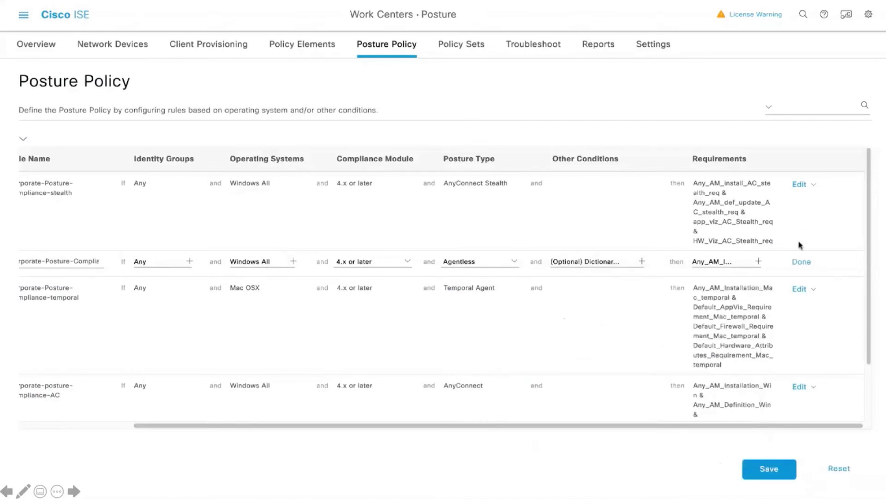
pyautogui.click(802, 261)
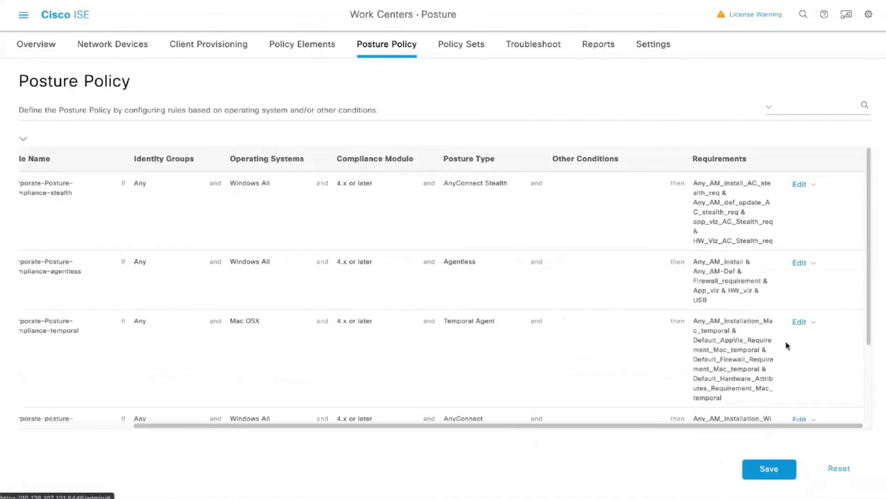
pyautogui.click(780, 461)
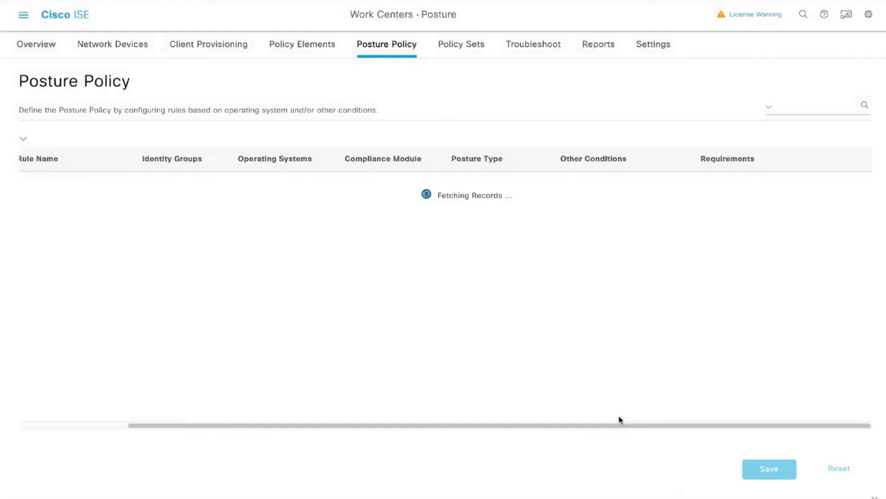
pyautogui.click(24, 18)
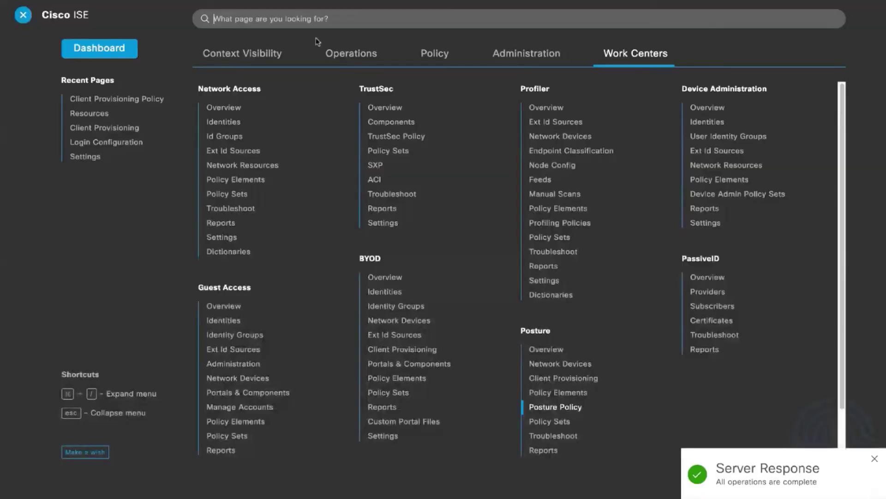
# - Add an Agentless authorization rule with a dominion.in Agentless_group condition and a new authorization profile
pyautogui.moveTo(434, 54)
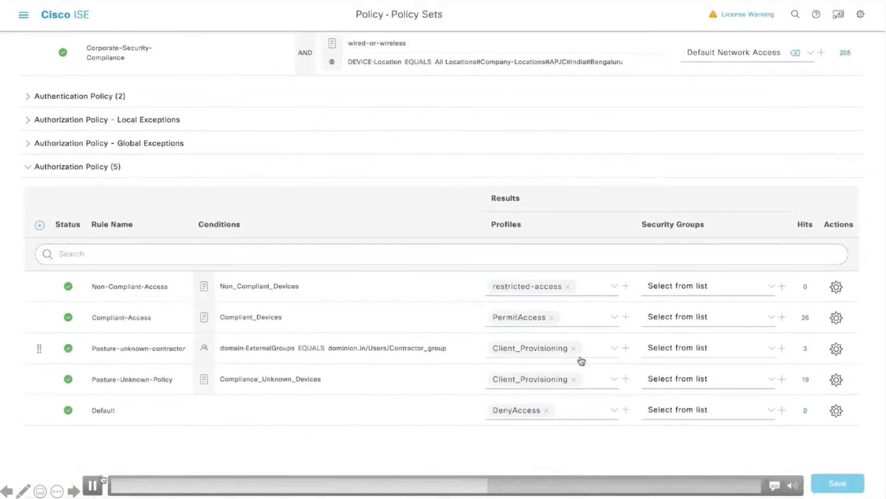
pyautogui.click(101, 481)
pyautogui.click(498, 485)
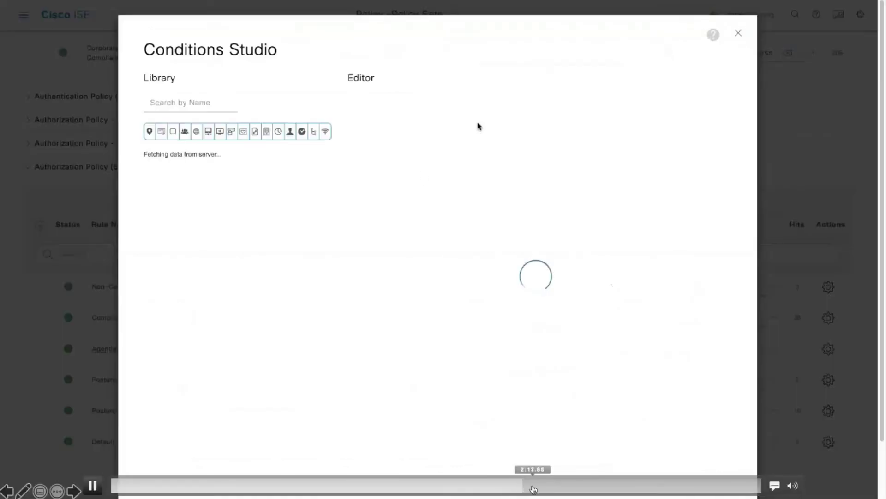
pyautogui.click(534, 486)
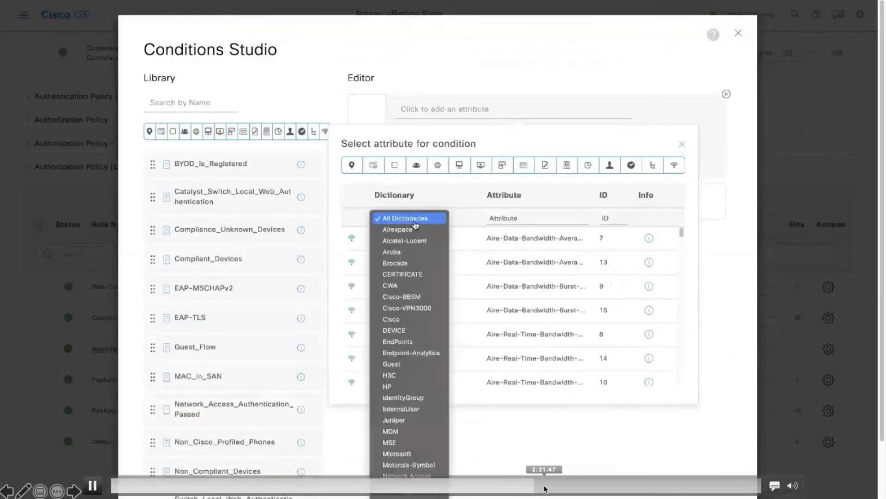
pyautogui.click(545, 488)
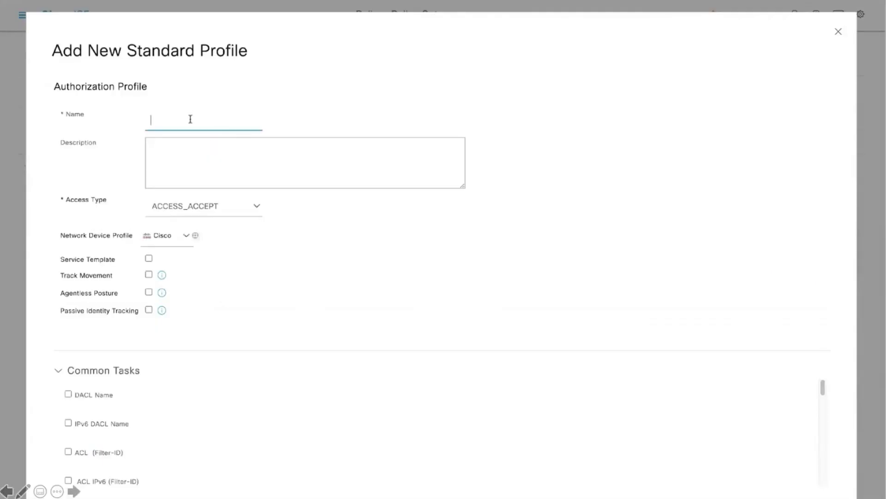
pyautogui.moveTo(484, 439)
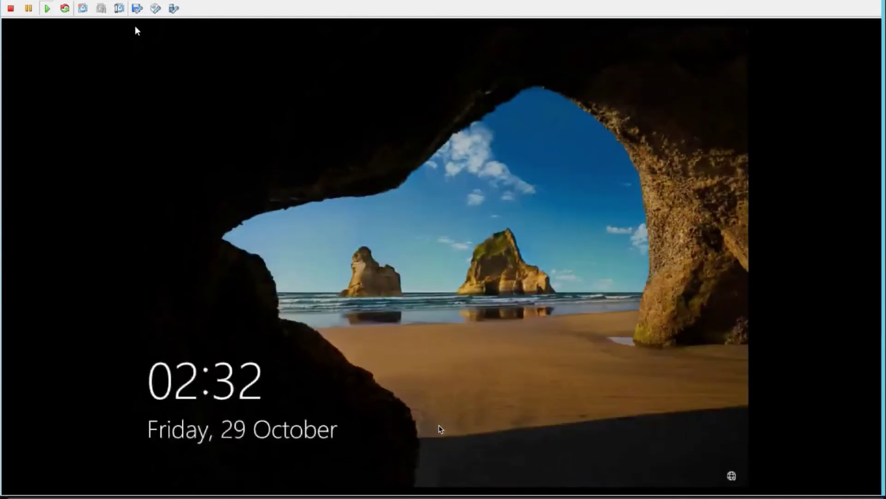
# - Sign in to the Windows test machine with the user's password, then advance the slides
pyautogui.click(137, 28)
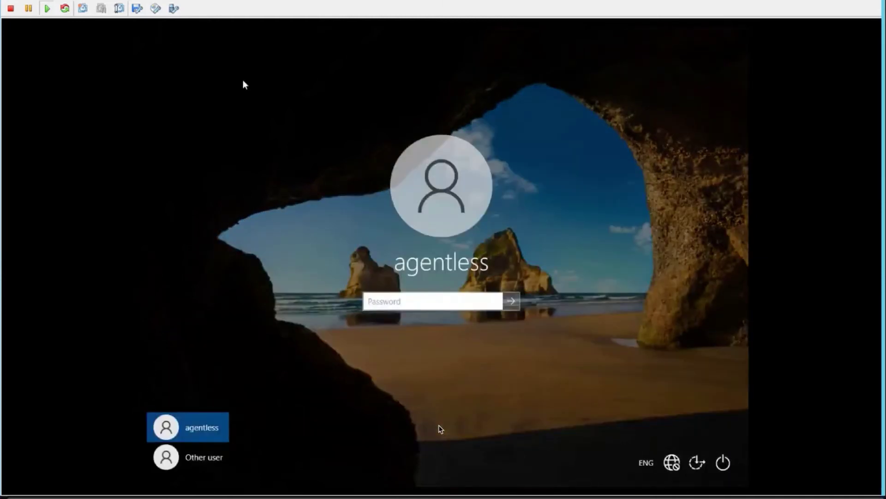
pyautogui.write('Password')
pyautogui.press('Return')
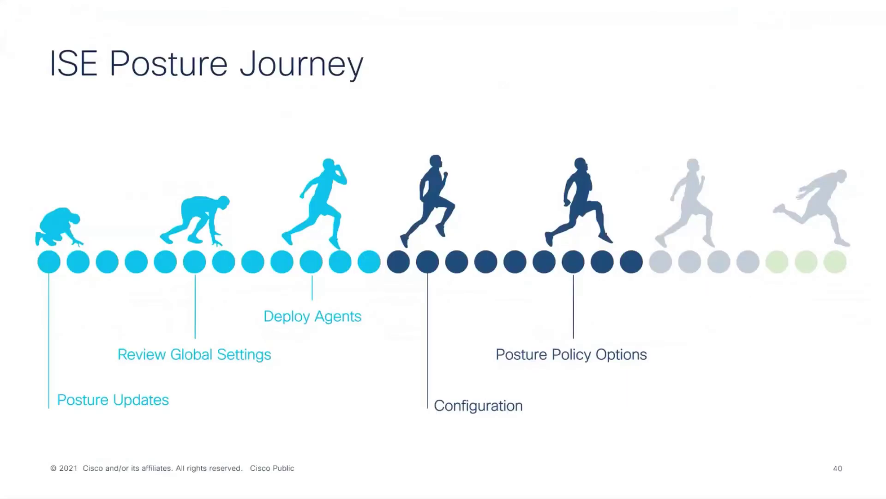
pyautogui.press('Right')
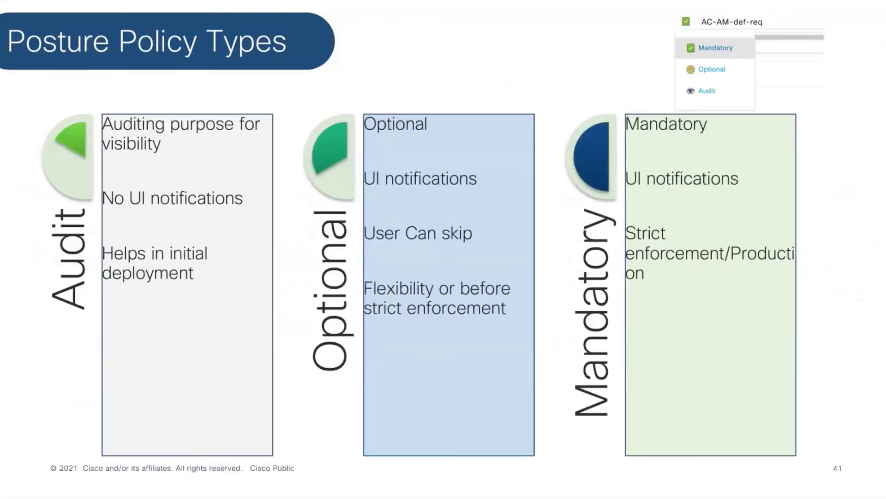
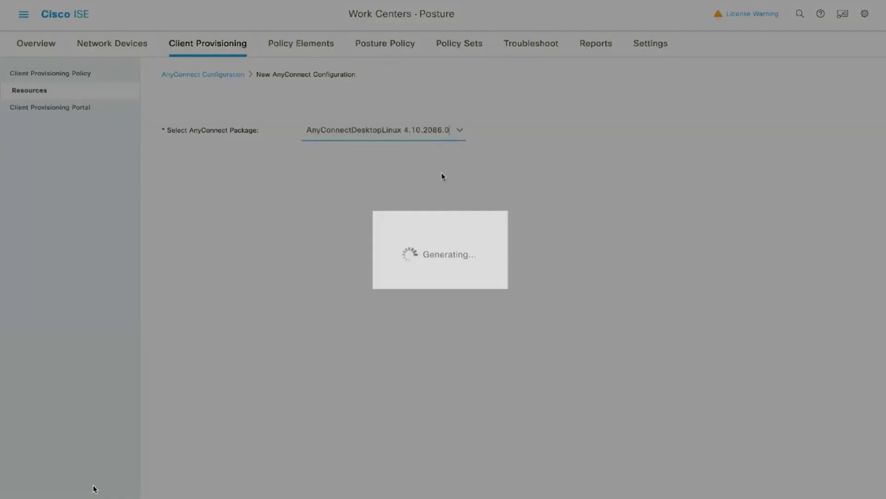
# - Name the configuration AC-2086-Linux, pick AnyConnectComplianceModuleLinux64 and AC-Profile posture, then submit
pyautogui.tripleClick(419, 161)
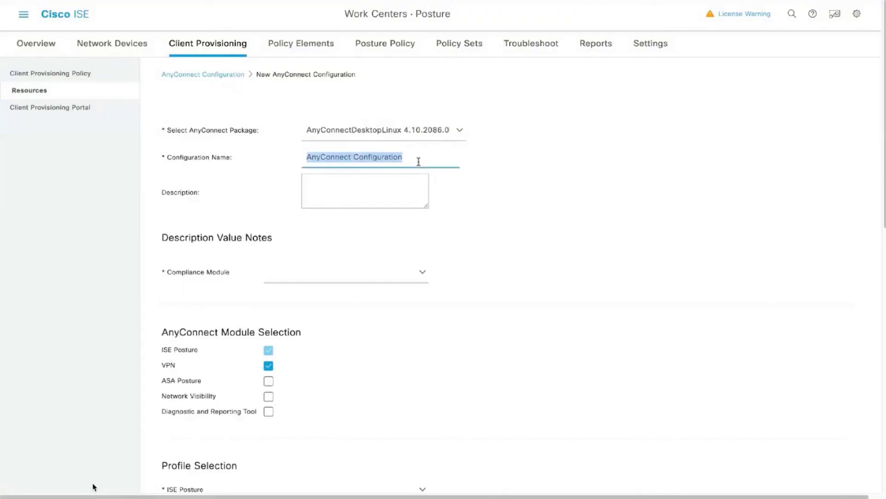
pyautogui.write('AC-20')
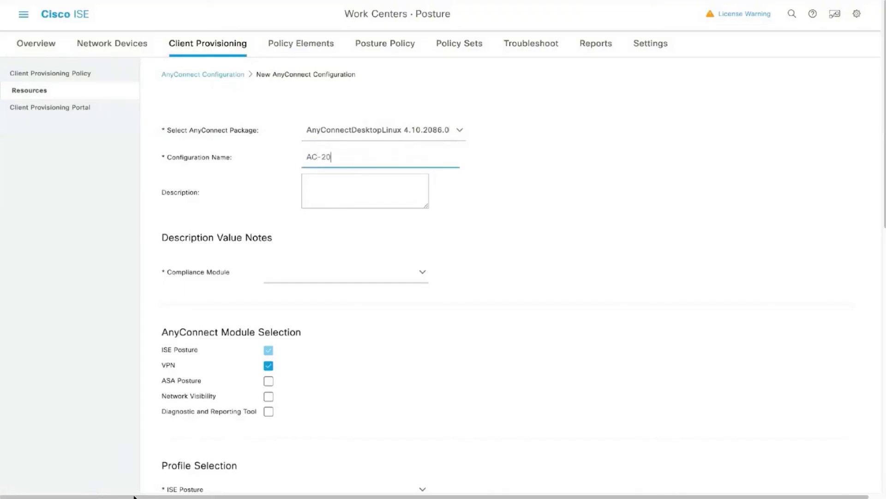
pyautogui.write('86-Linux')
pyautogui.click(422, 273)
pyautogui.click(414, 301)
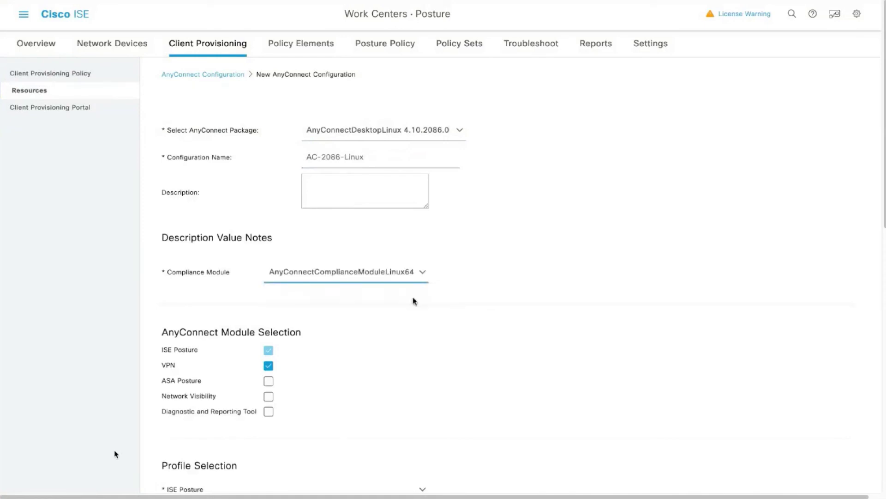
pyautogui.scroll(-7, 414, 301)
pyautogui.scroll(-2, 414, 301)
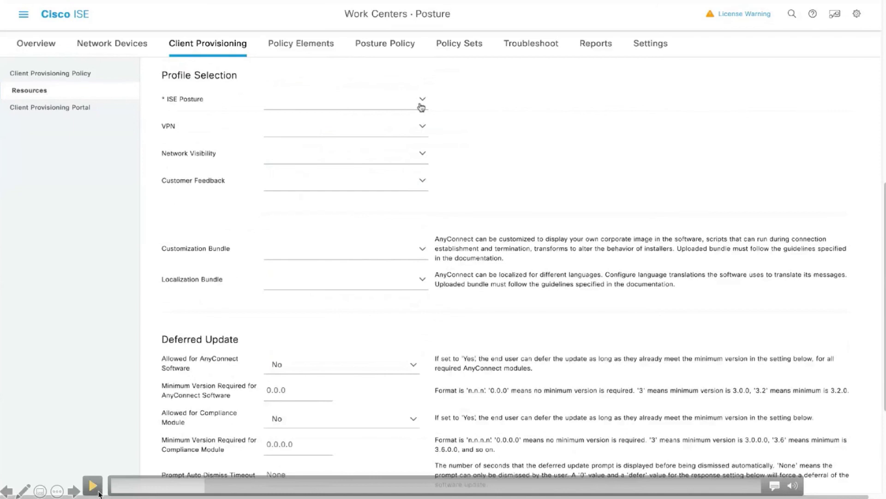
pyautogui.click(421, 106)
pyautogui.click(414, 134)
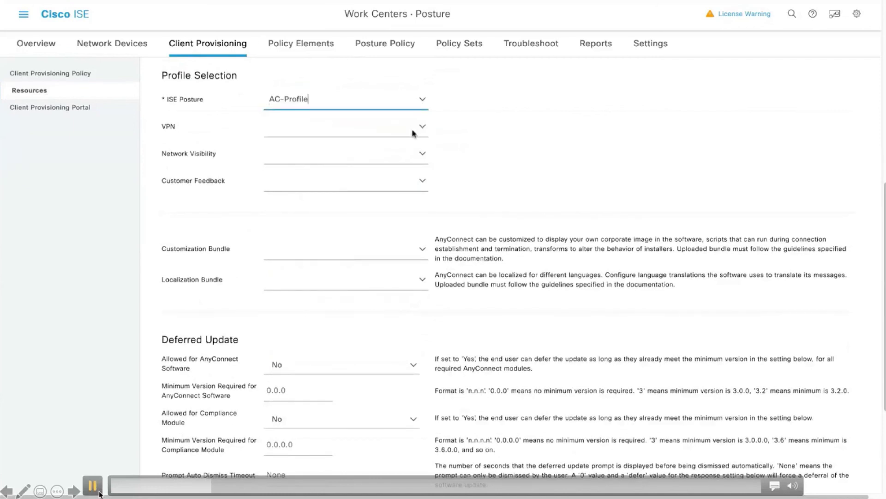
pyautogui.scroll(-5, 467, 248)
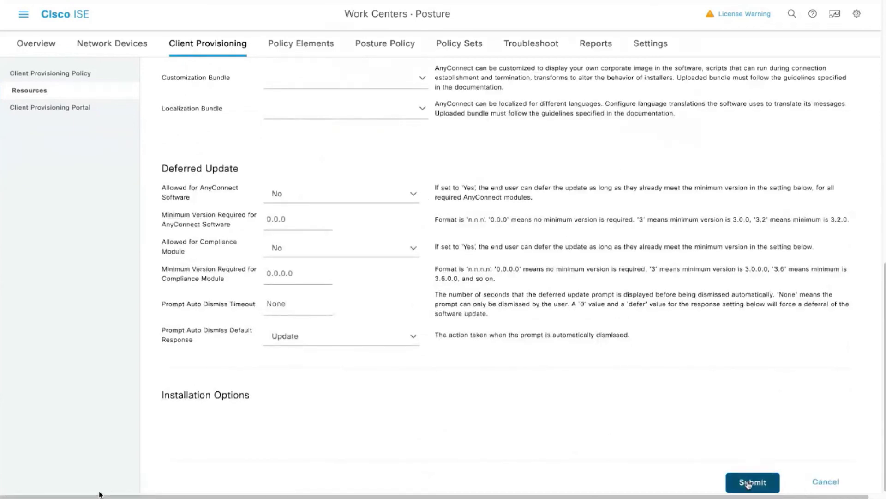
pyautogui.click(752, 482)
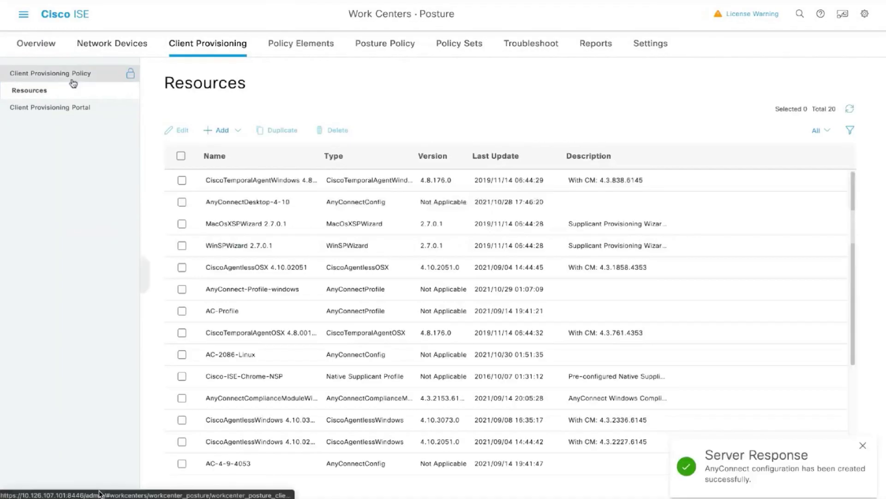
# - Insert a new client provisioning rule below the Android rule and name it Linux
pyautogui.click(70, 77)
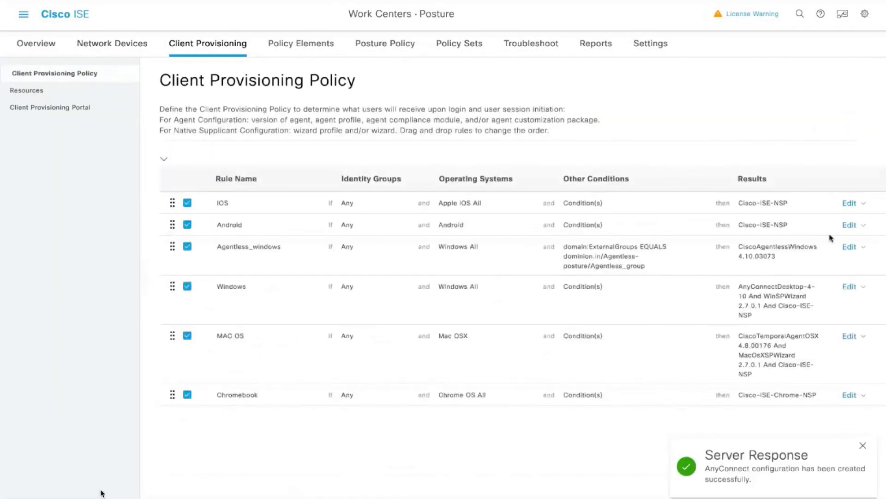
pyautogui.click(863, 226)
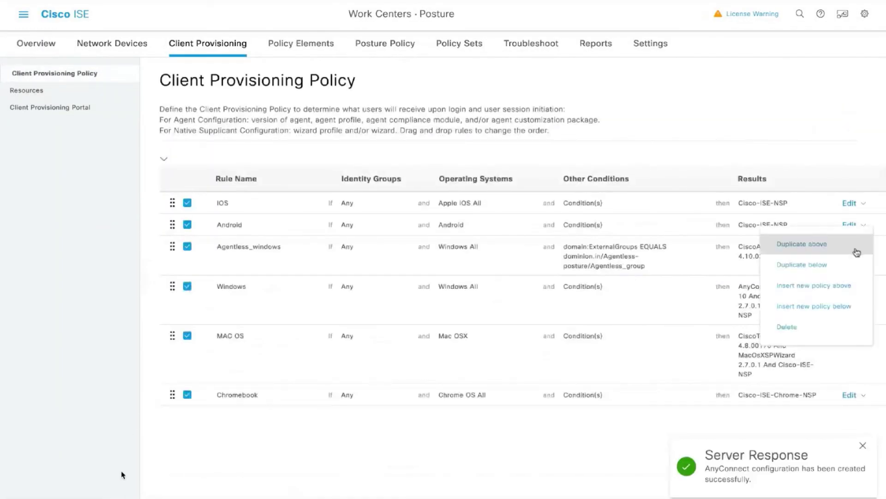
pyautogui.click(840, 290)
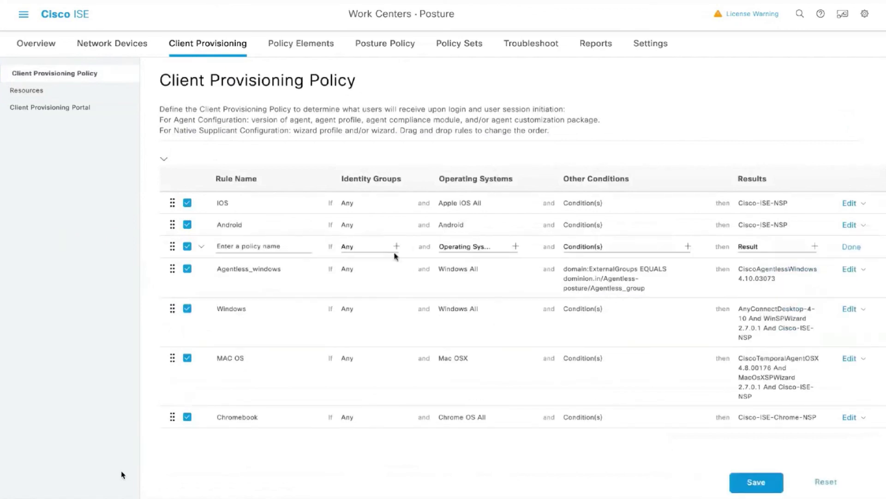
pyautogui.click(267, 240)
pyautogui.write('Linux')
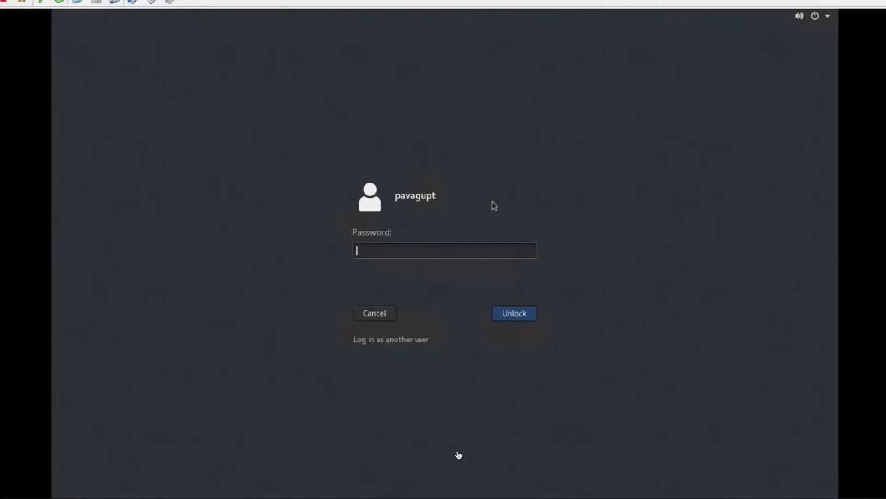
# - Unlock the Red Hat session with the account password and switch the Wired connection on
pyautogui.write('*********')
pyautogui.press('Return')
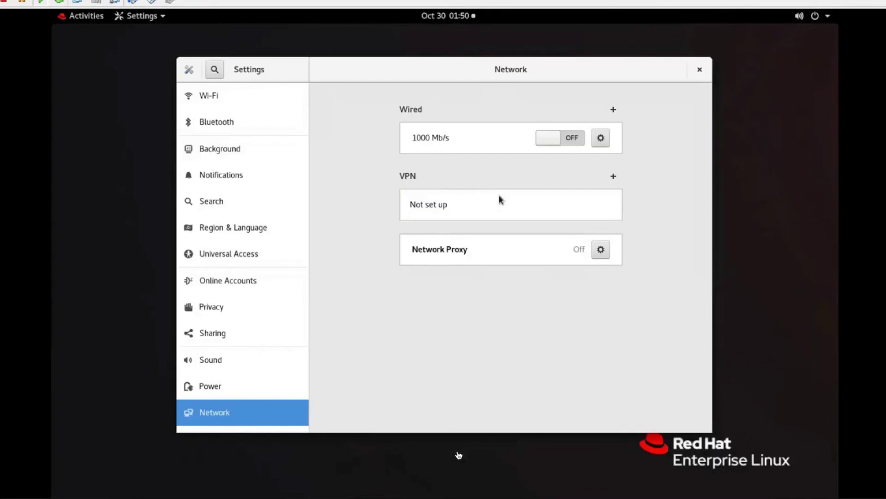
pyautogui.click(557, 145)
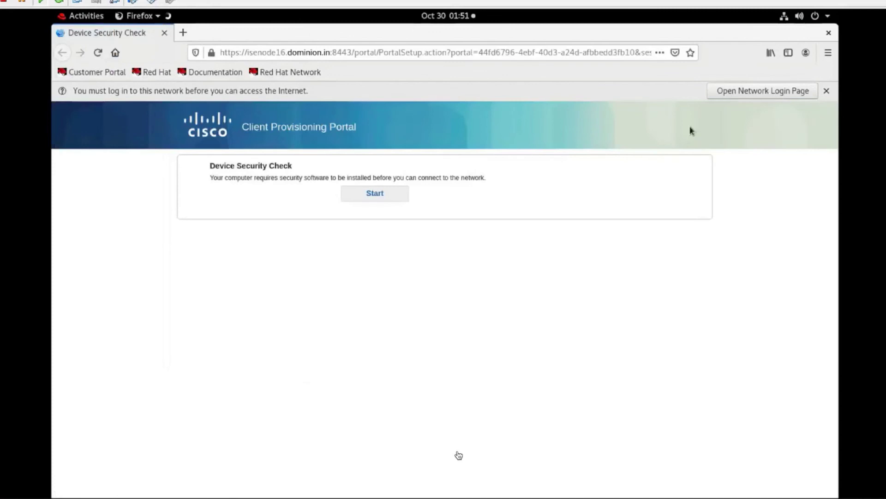
# - Start the device security check and save the AnyConnect installer script for Linux
pyautogui.click(394, 198)
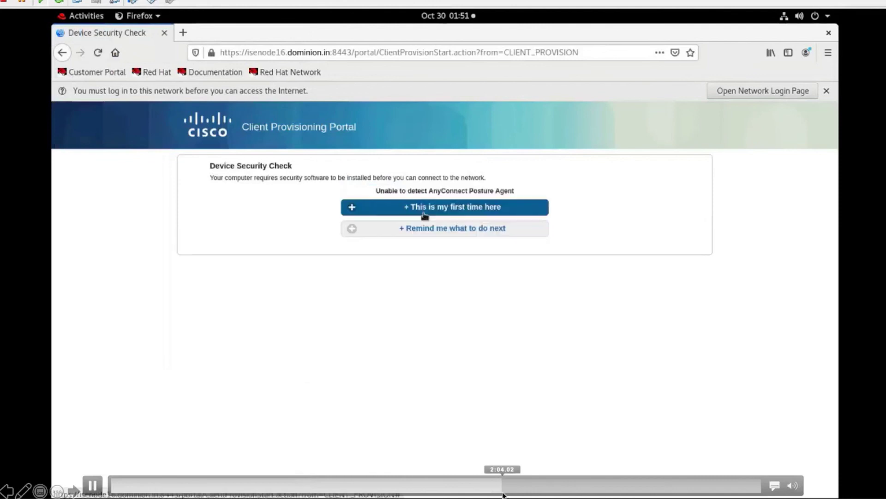
pyautogui.click(425, 214)
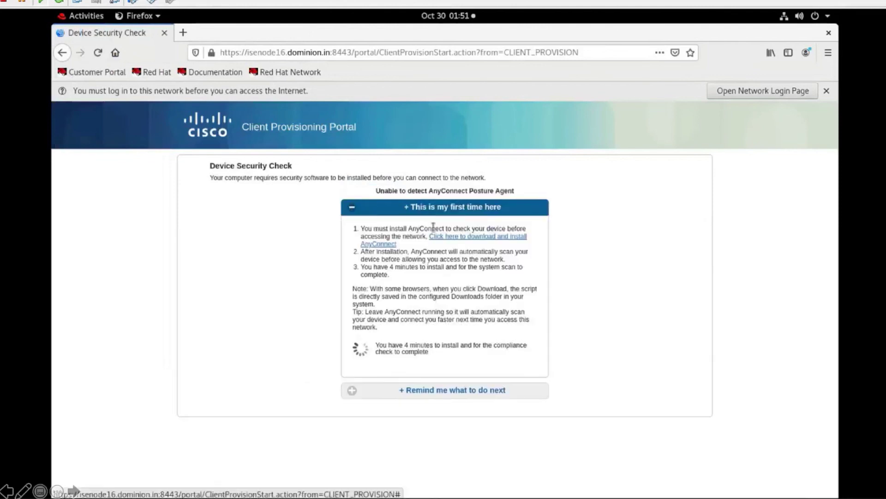
pyautogui.click(443, 241)
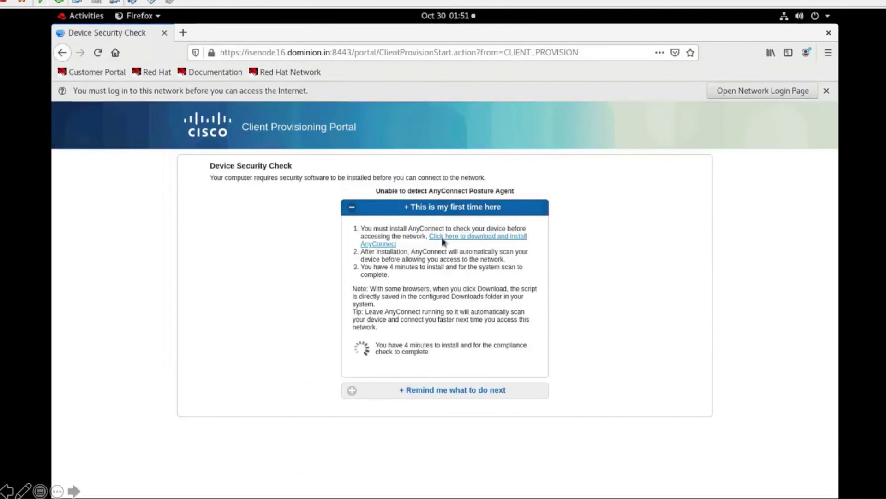
pyautogui.click(504, 324)
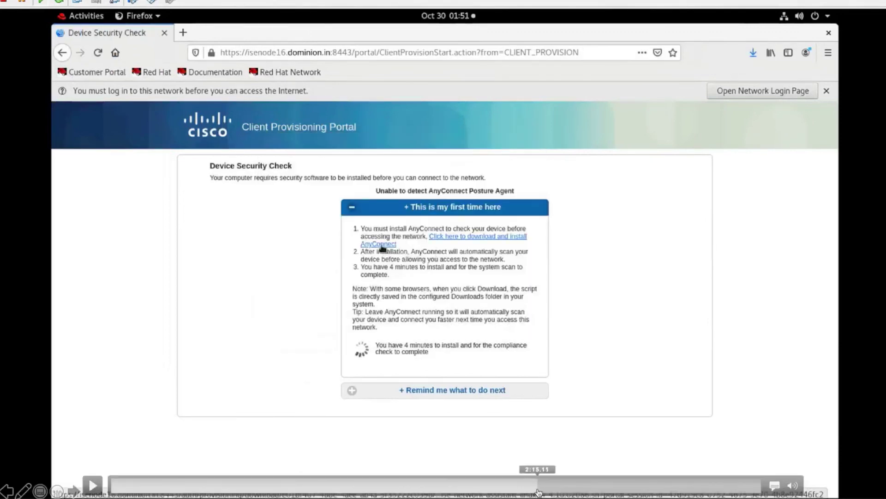
pyautogui.moveTo(539, 492); pyautogui.dragTo(554, 487)
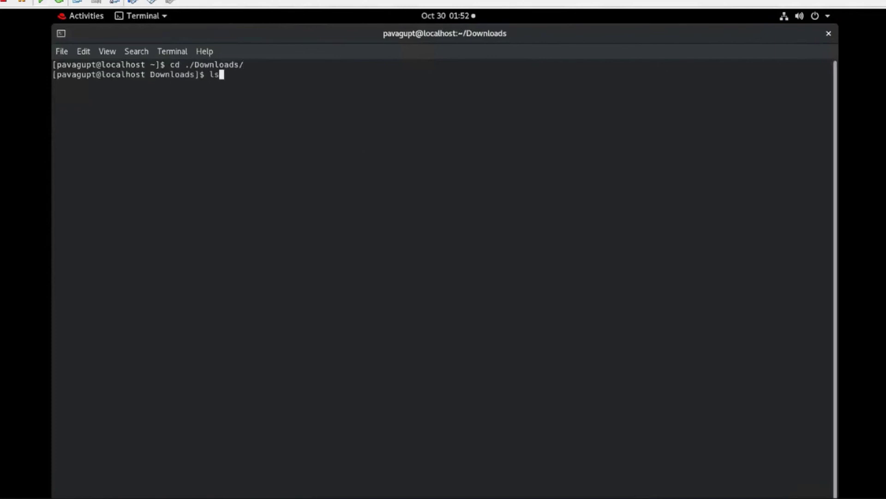
# - List Downloads with ls -lrt and make the anyconnect .sh script executable with chmod a+x
pyautogui.write('-lrt')
pyautogui.press('Return')
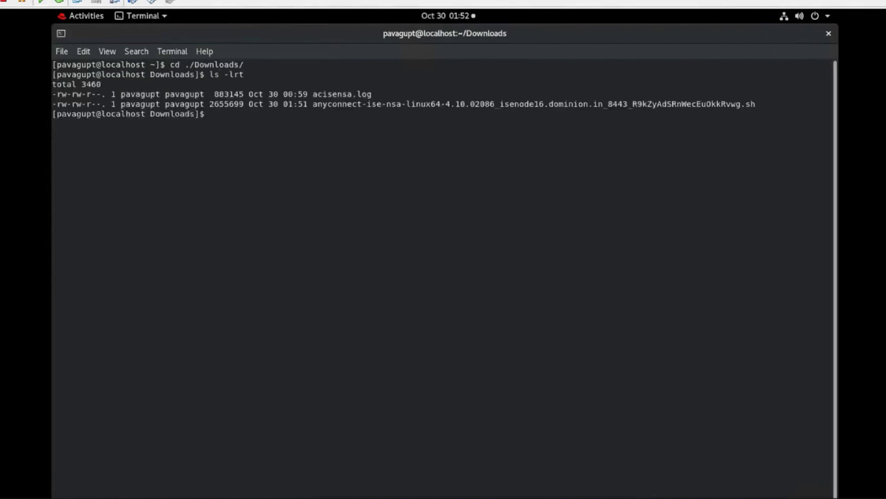
pyautogui.write('chmod a+x an')
pyautogui.press('Tab')
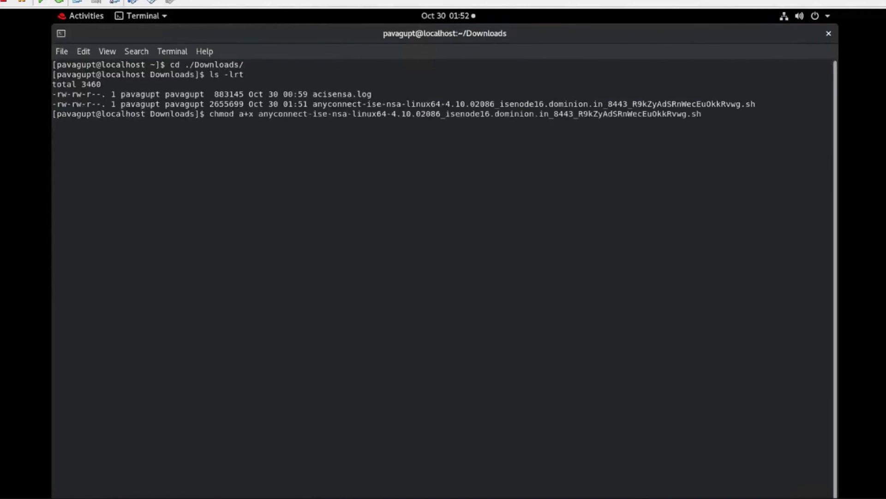
pyautogui.press('Return')
# - Run the AnyConnect setup script with ./ and authorise the downloader with the super-user password
pyautogui.write('./an')
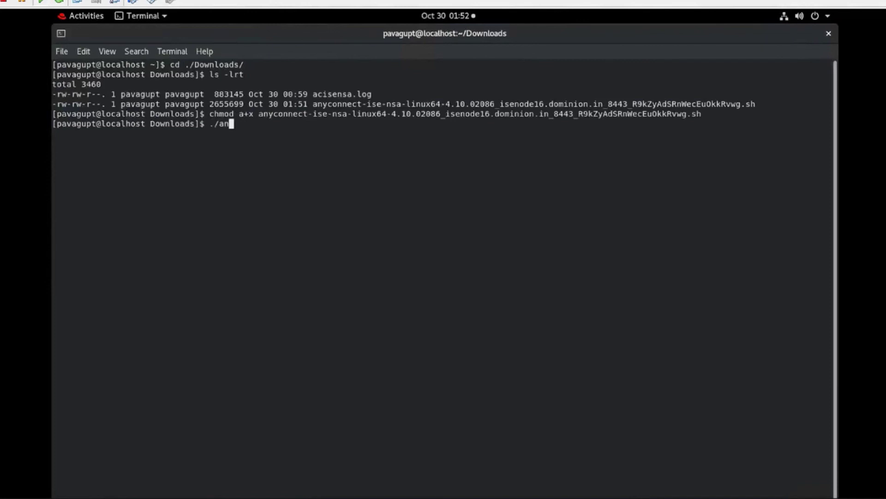
pyautogui.press('Tab')
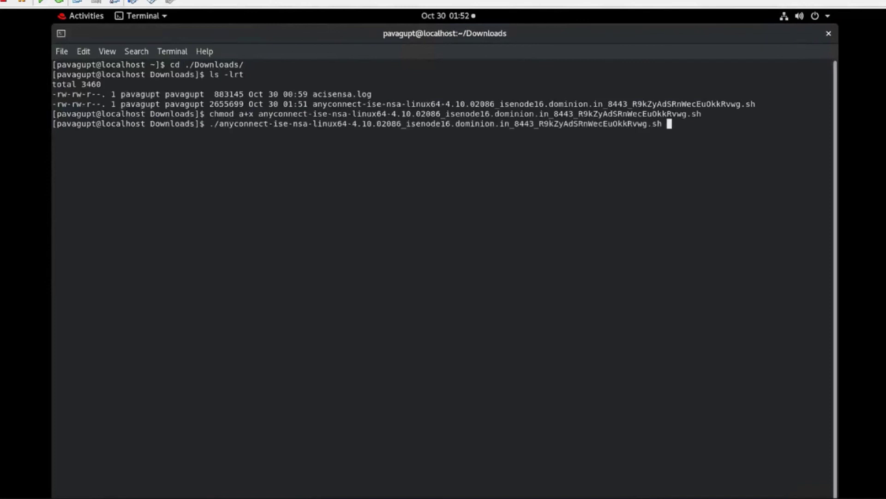
pyautogui.press('Return')
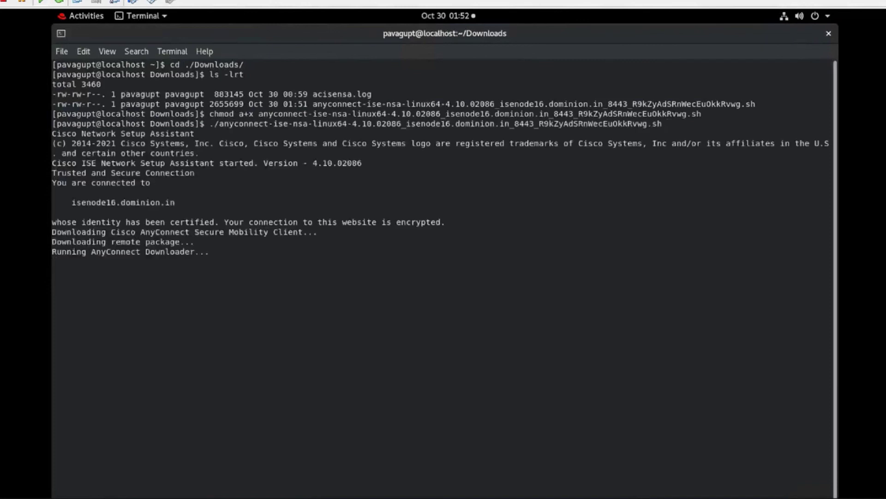
pyautogui.write('***')
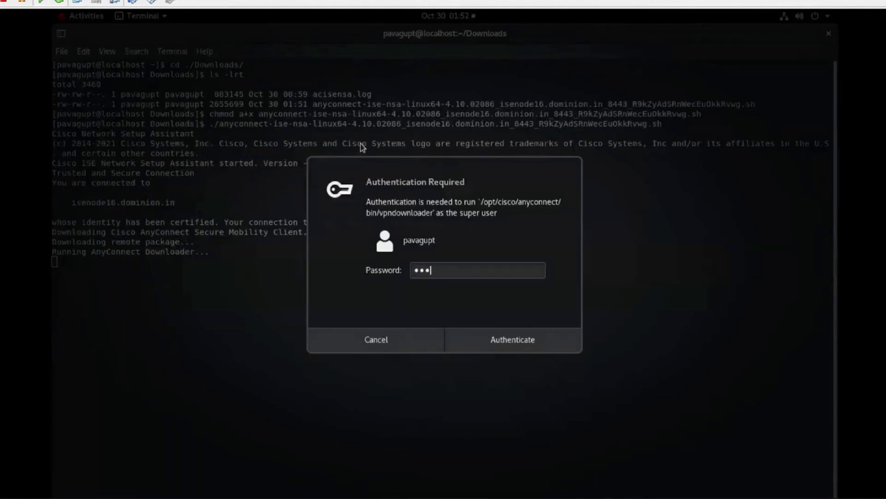
pyautogui.write('******')
pyautogui.press('Return')
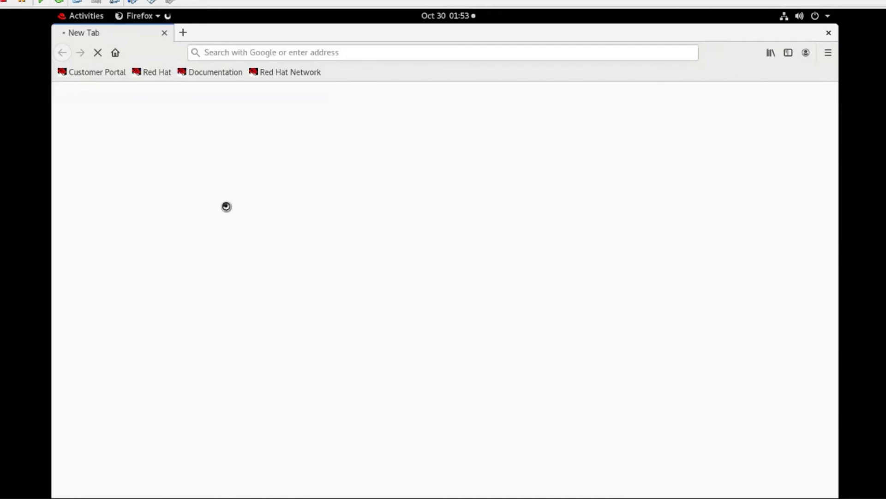
# - Switch to AnyConnect and view the System Scan result: Compliant, network access allowed
pyautogui.hotkey('alt', 'Tab')
pyautogui.hotkey('alt', 'Tab')
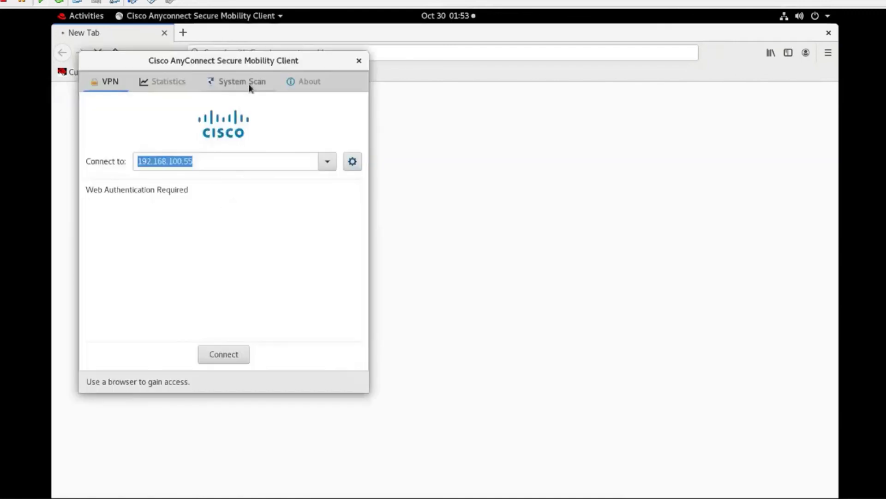
pyautogui.click(250, 87)
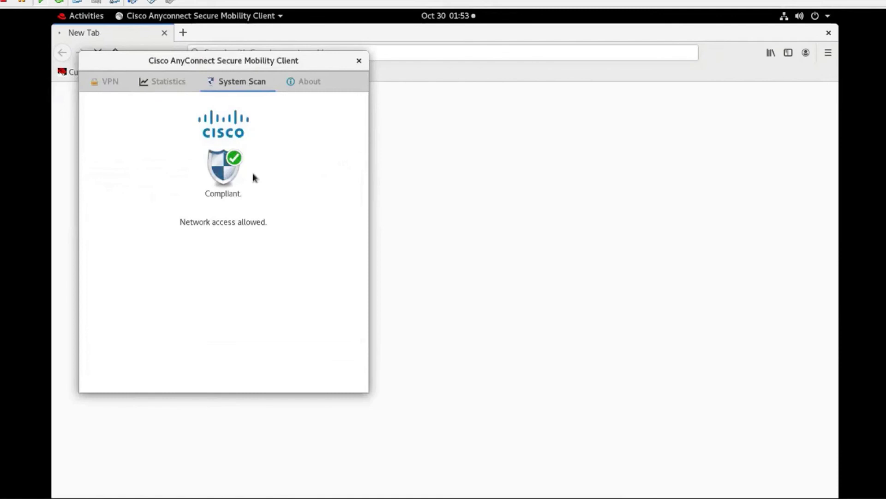
pyautogui.click(27, 15)
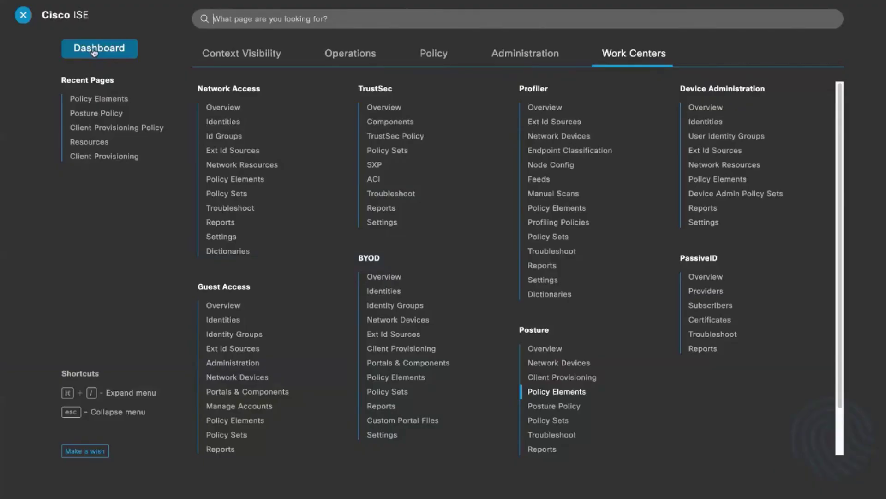
# - Open Operations > RADIUS Live Logs, discarding unsaved changes, to confirm Compliant with PermitAccess
pyautogui.click(365, 56)
pyautogui.click(252, 102)
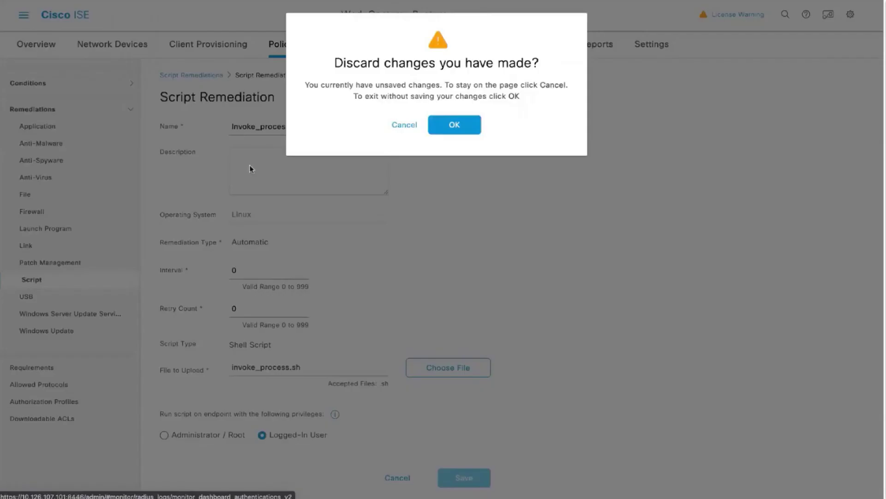
pyautogui.click(455, 126)
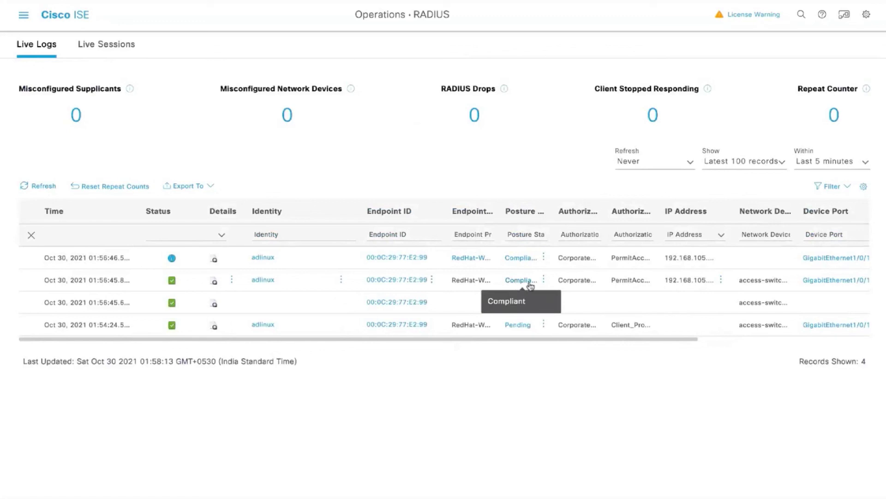
# - Open the Posture Script Remediation report showing 7 rows for process-check-linux
pyautogui.click(24, 15)
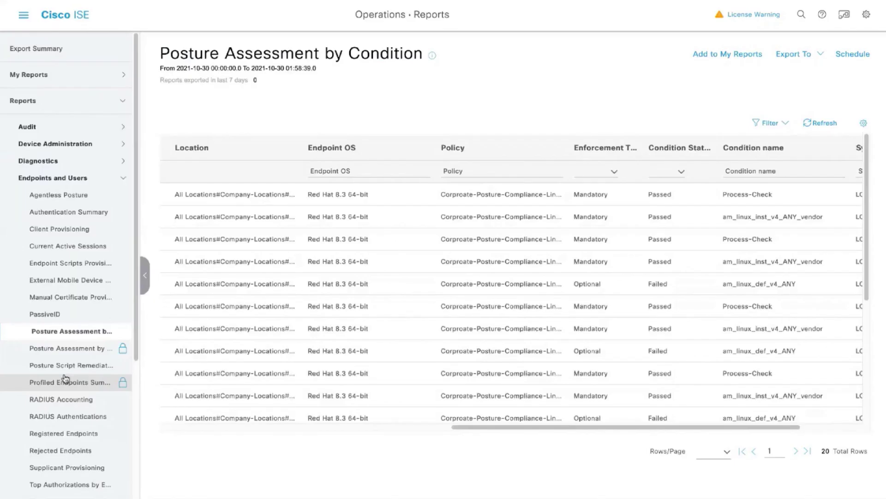
pyautogui.click(67, 366)
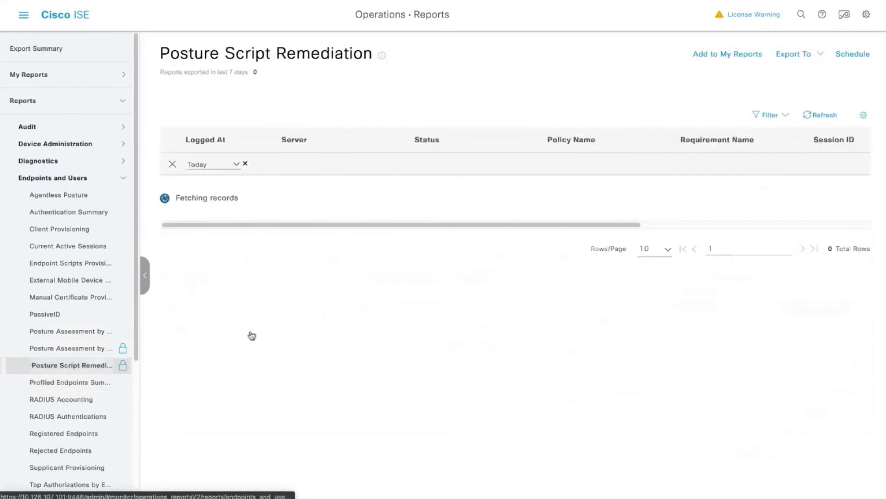
pyautogui.moveTo(277, 344); pyautogui.dragTo(336, 345)
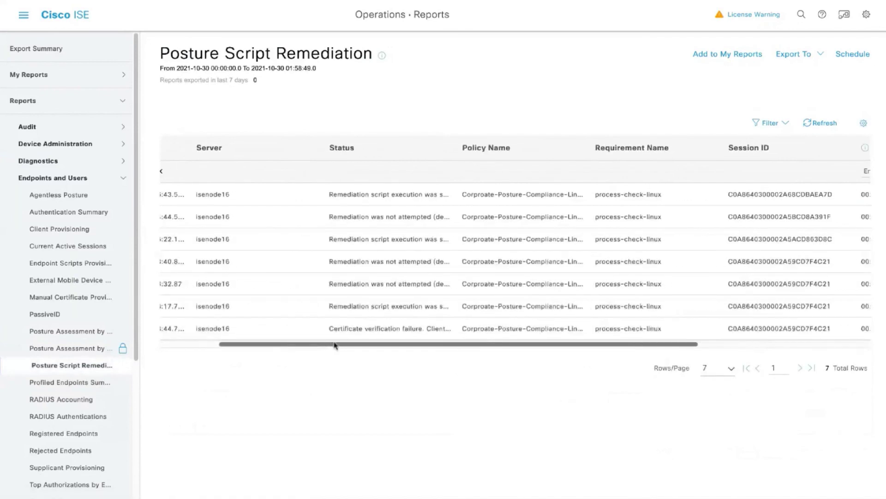